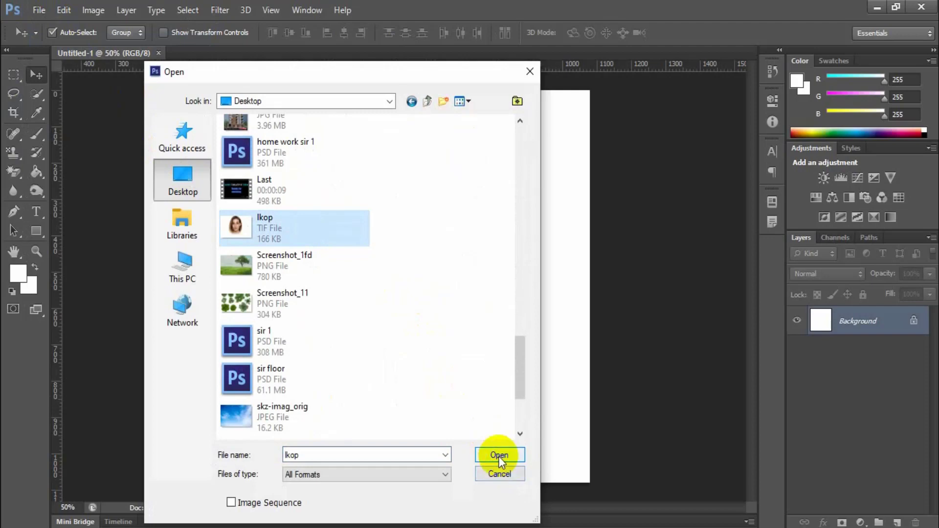
# Open the lkop TIF portrait from the Desktop.
pyautogui.click(498, 456)
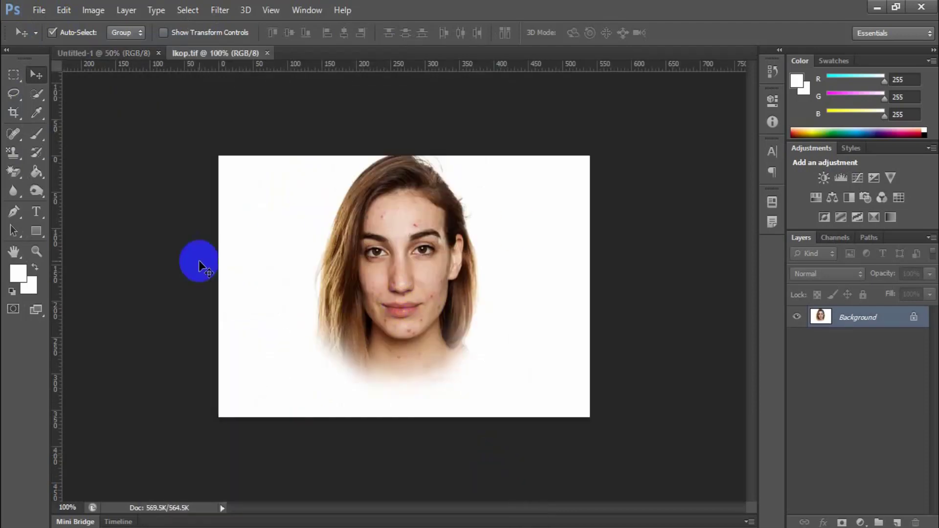
pyautogui.click(37, 252)
pyautogui.moveTo(469, 263); pyautogui.dragTo(495, 233)
pyautogui.click(37, 92)
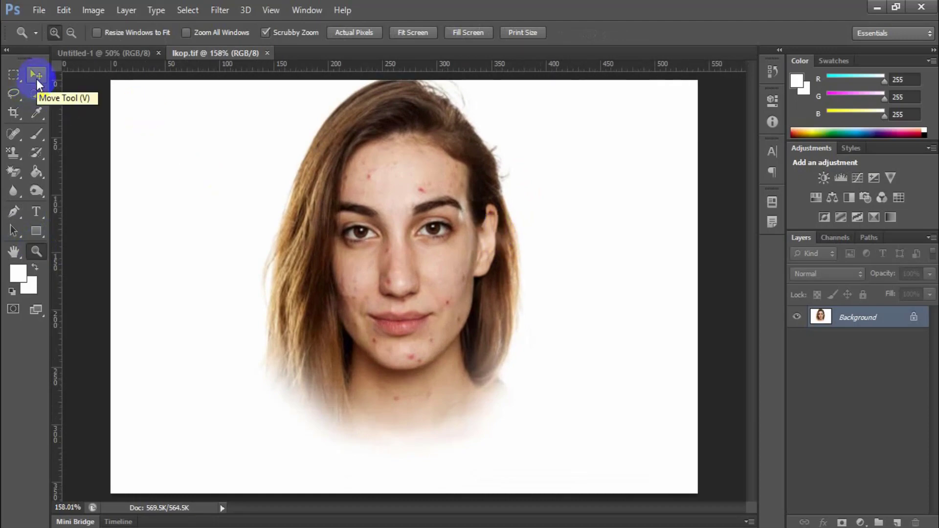
pyautogui.click(14, 133)
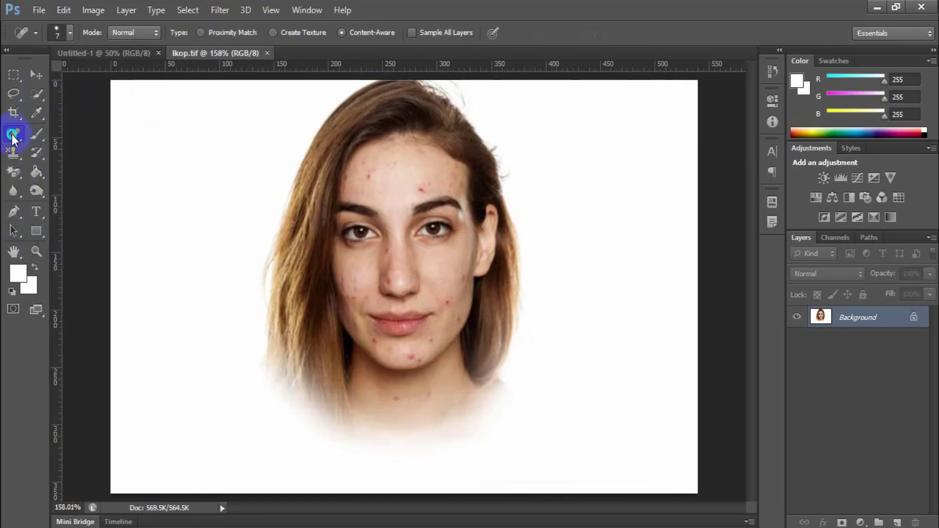
pyautogui.click(36, 74)
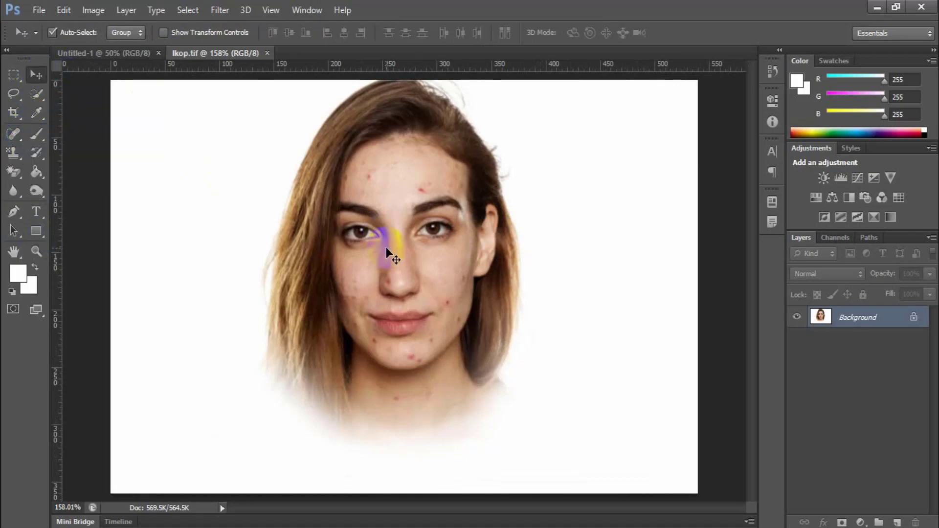
# Duplicate the Background layer and hide the original Background.
pyautogui.scroll(2, 338, 307)
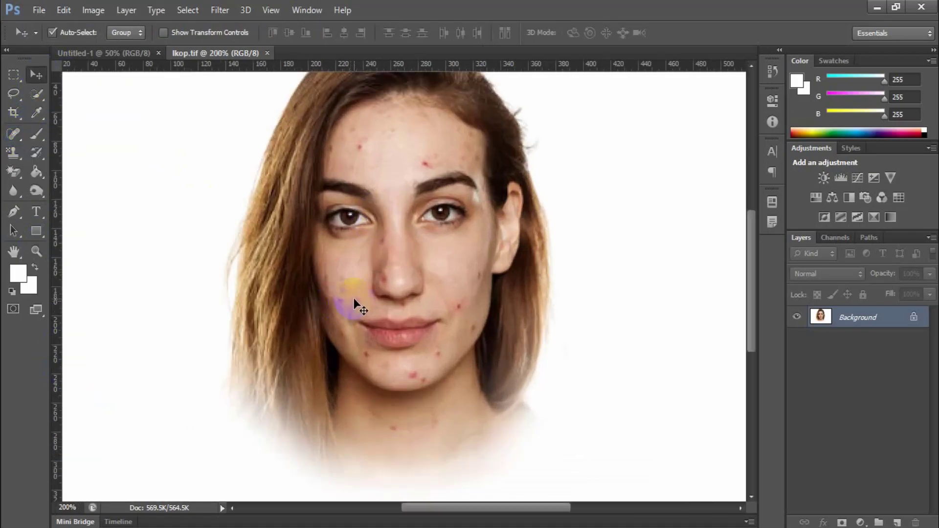
pyautogui.scroll(3, 364, 304)
pyautogui.scroll(2, 438, 317)
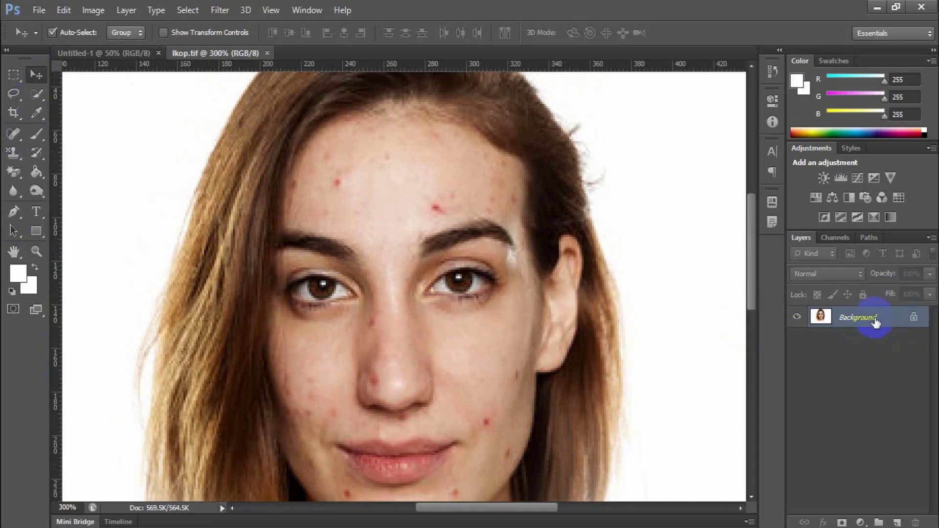
pyautogui.hotkey('ctrl', 'j')
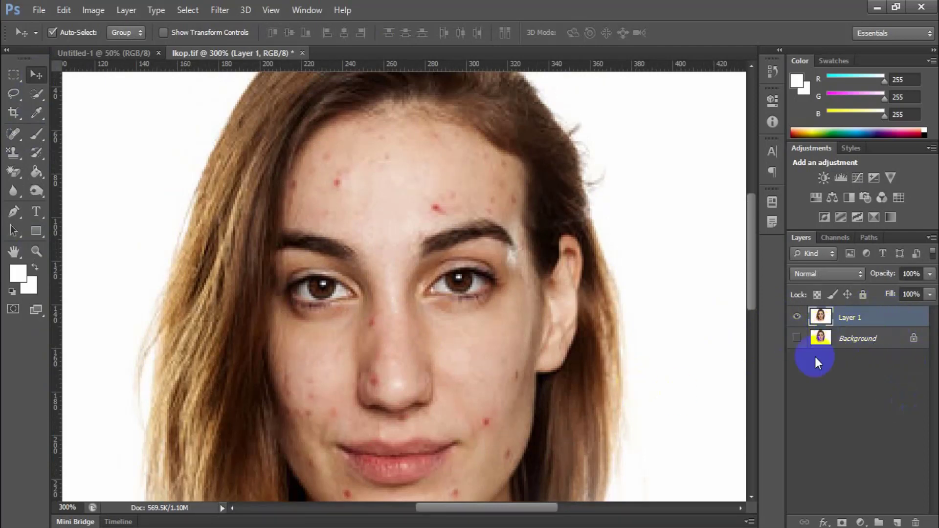
pyautogui.click(796, 338)
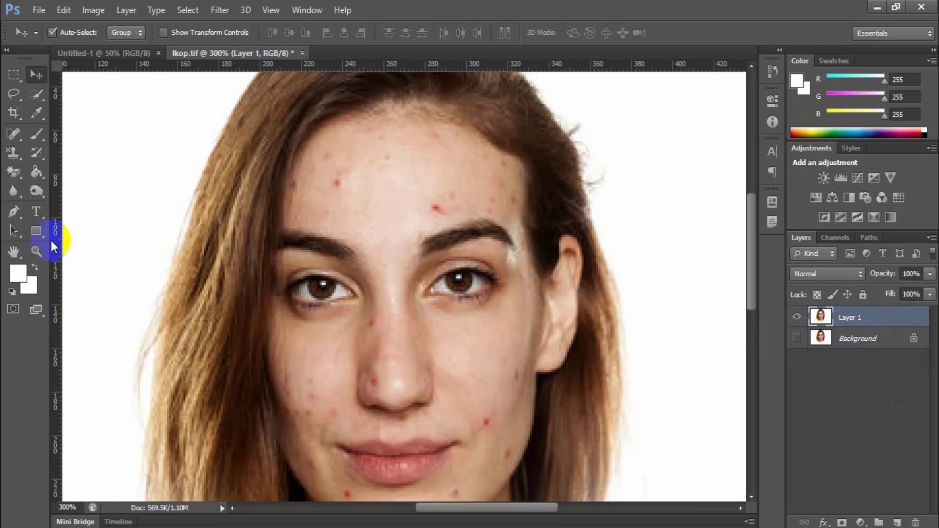
# Heal the red spots on the forehead above both eyebrows using the Spot Healing Brush at size 9 with Content-Aware.
pyautogui.click(8, 140)
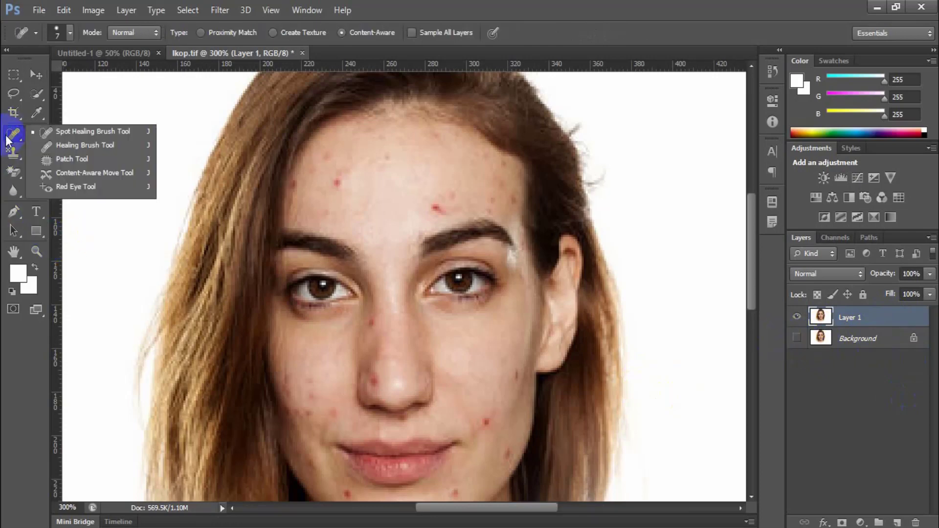
pyautogui.moveTo(8, 140); pyautogui.dragTo(77, 132)
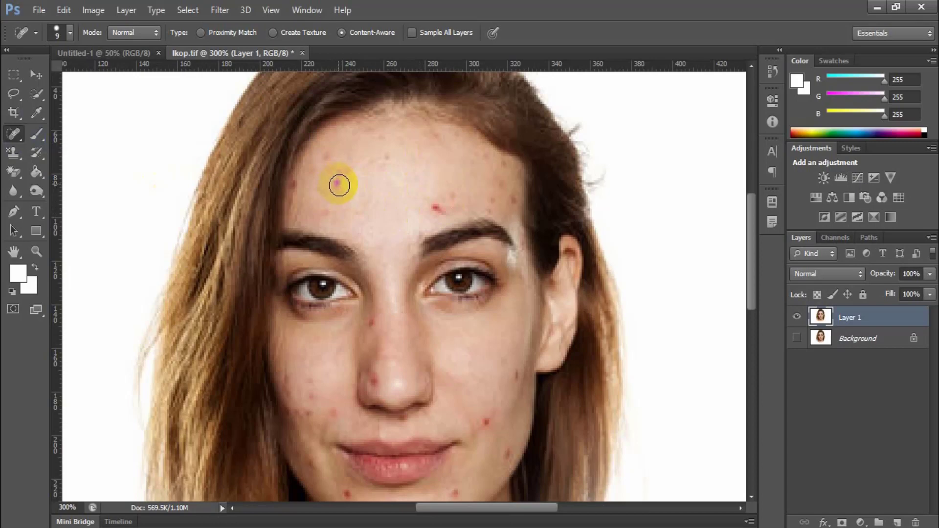
pyautogui.click(337, 182)
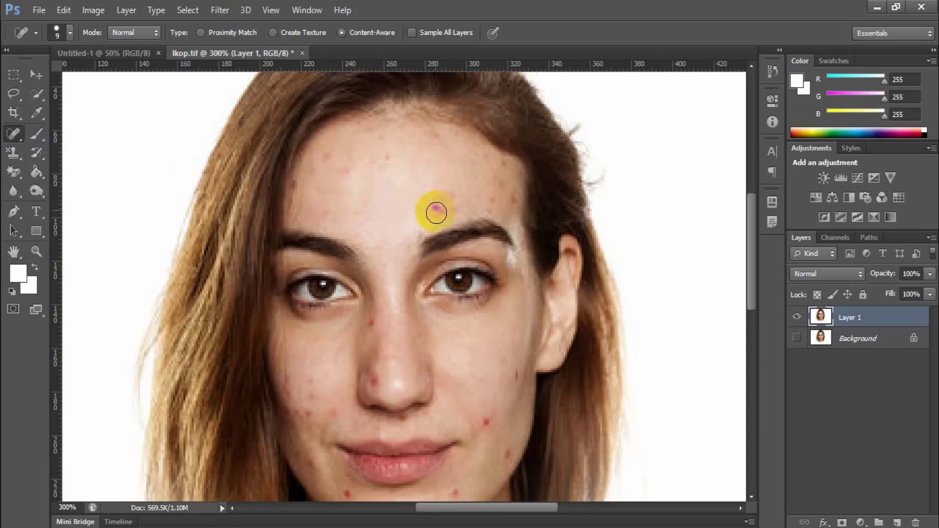
pyautogui.moveTo(434, 208); pyautogui.dragTo(441, 211)
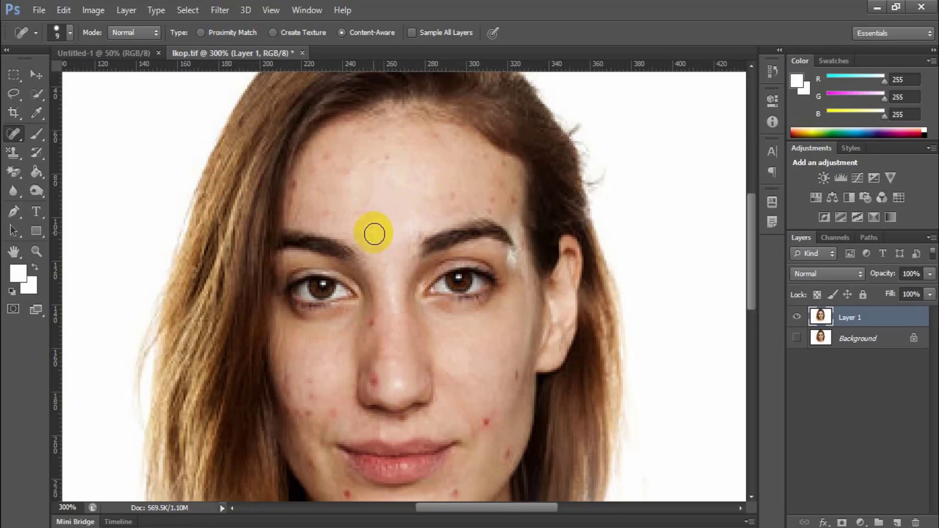
pyautogui.click(325, 162)
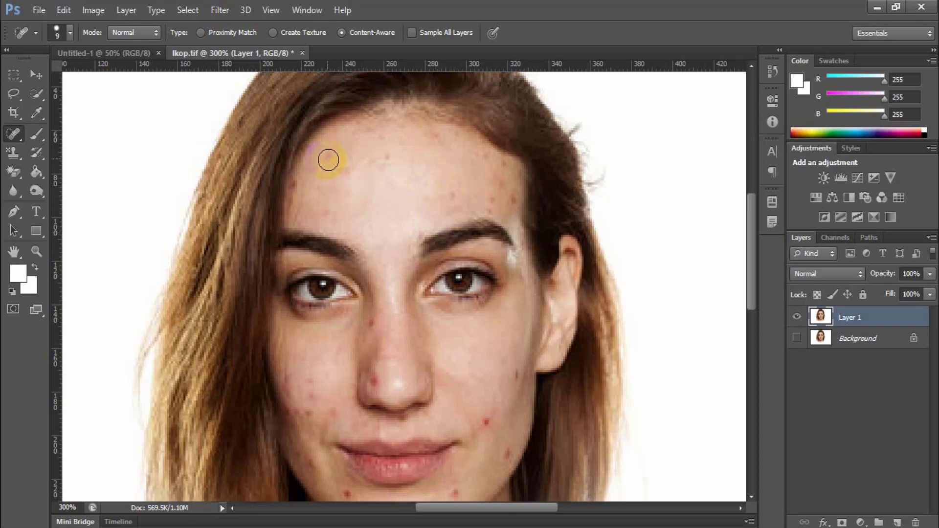
pyautogui.click(327, 157)
# Reduce the healing brush to size 6 and heal the small spots on the forehead above the eyebrow nearest the visible ear.
pyautogui.press('[')
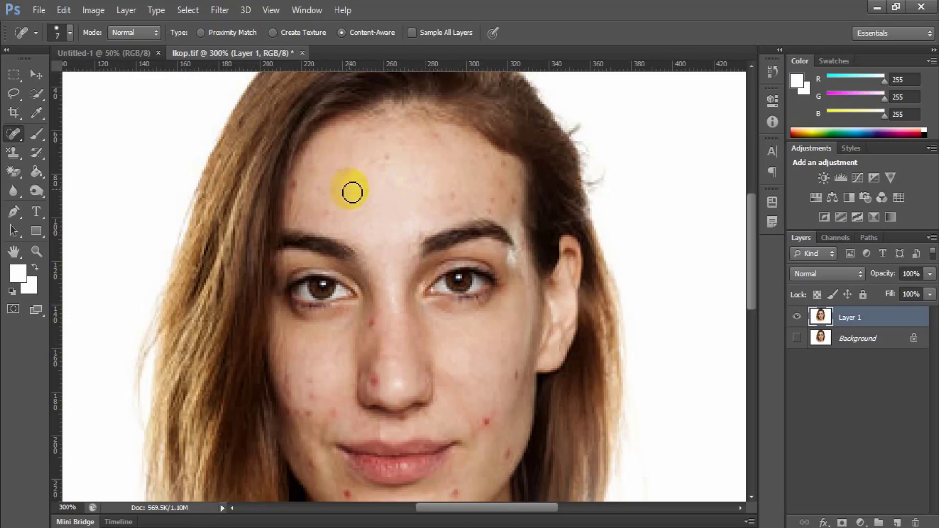
pyautogui.click(510, 201)
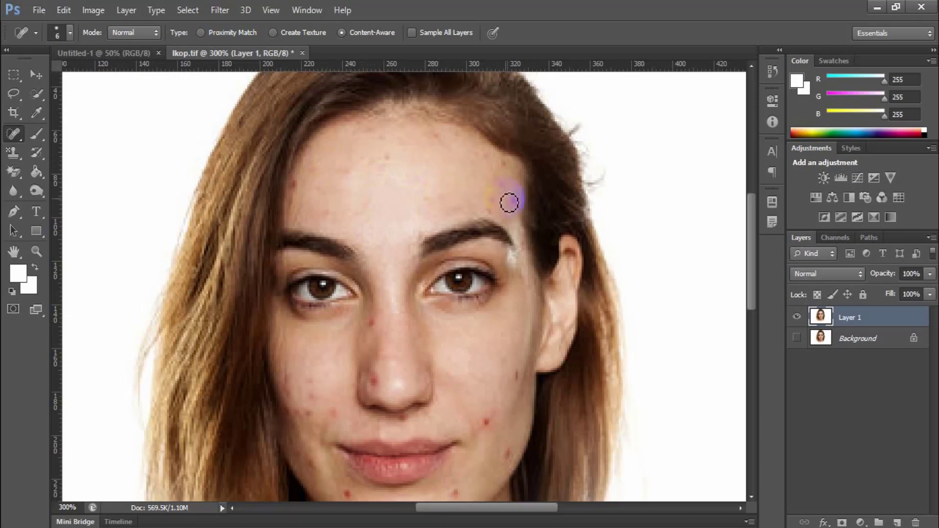
pyautogui.click(494, 202)
pyautogui.click(501, 185)
pyautogui.click(491, 212)
pyautogui.moveTo(491, 217); pyautogui.dragTo(482, 220)
# Try a size 10 healing brush around the outer end of the eyebrow nearest the visible ear.
pyautogui.press(']')
pyautogui.press(']')
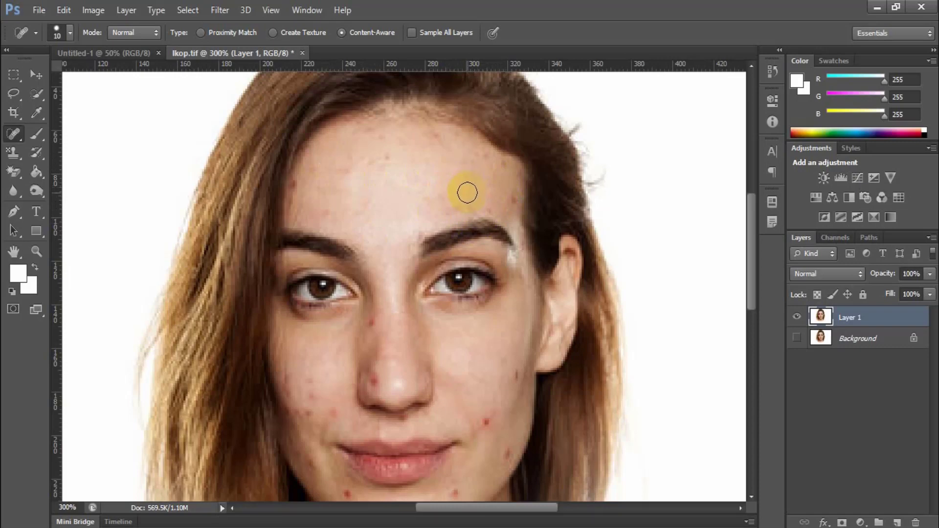
pyautogui.click(484, 225)
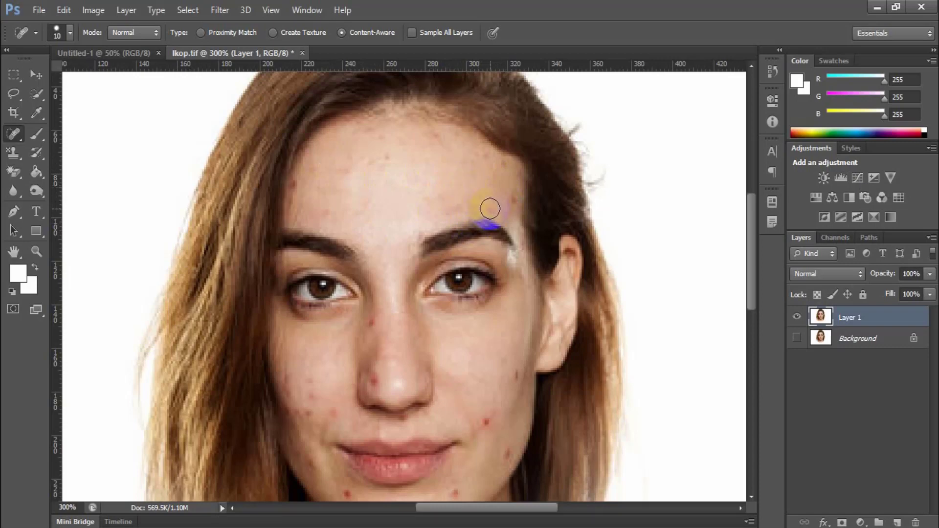
pyautogui.moveTo(480, 226)
pyautogui.mouseDown()
pyautogui.moveTo(495, 235)
pyautogui.moveTo(489, 226)
pyautogui.moveTo(450, 244)
pyautogui.moveTo(461, 267)
pyautogui.moveTo(455, 255)
pyautogui.mouseUp()
pyautogui.click(455, 354)
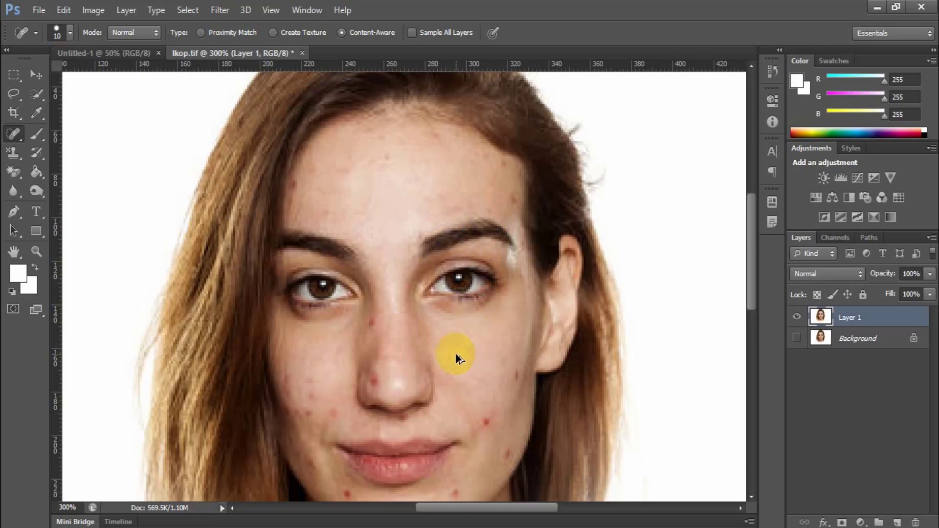
pyautogui.moveTo(531, 301); pyautogui.dragTo(542, 264)
pyautogui.moveTo(480, 226); pyautogui.dragTo(496, 228)
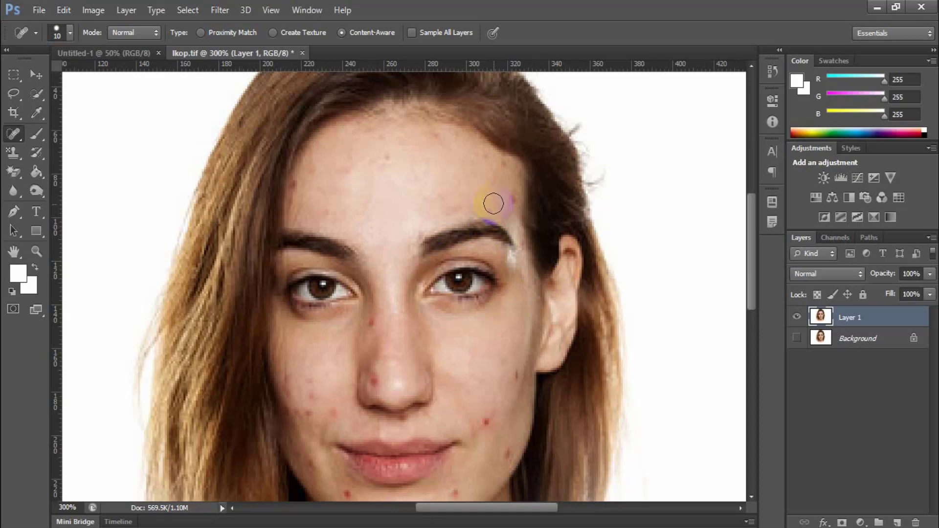
# Set the healing brush to size 6 and heal the remaining spots on the temple and upper forehead.
pyautogui.press('[')
pyautogui.press('[')
pyautogui.press('[')
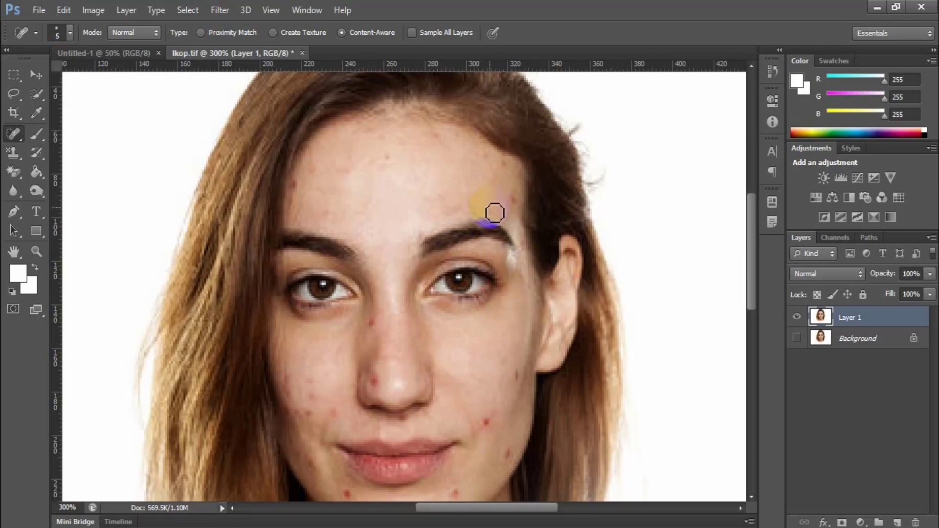
pyautogui.press(']')
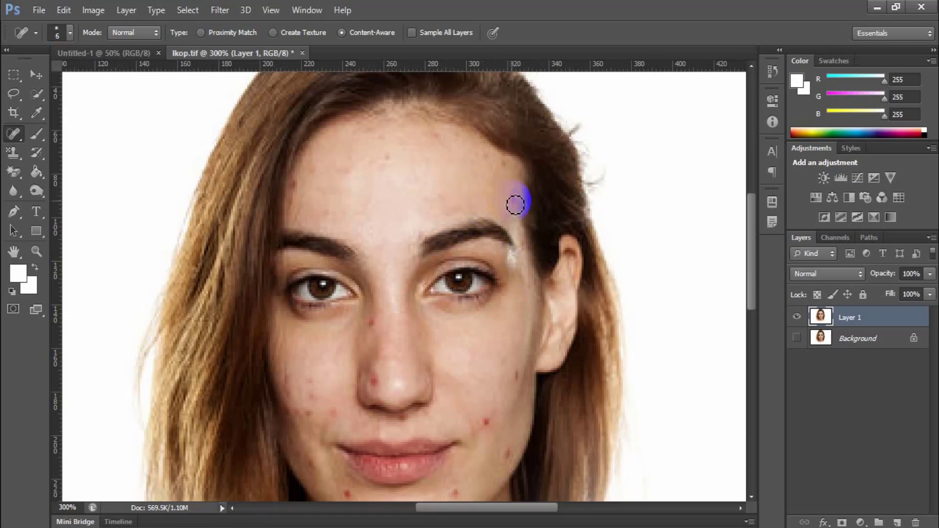
pyautogui.press('[')
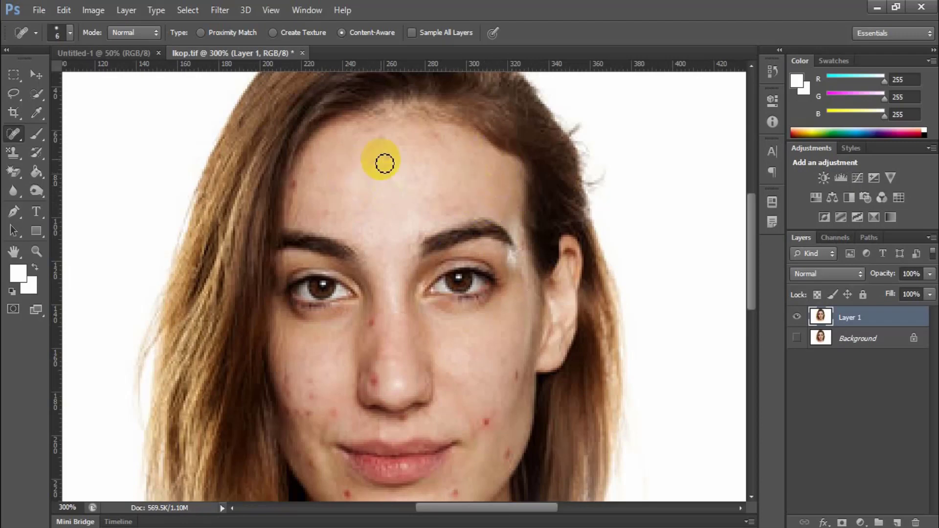
# Add an empty layer above Layer 1 and try healing the cheek spots on it with Sample All Layers off.
pyautogui.scroll(-1, 421, 212)
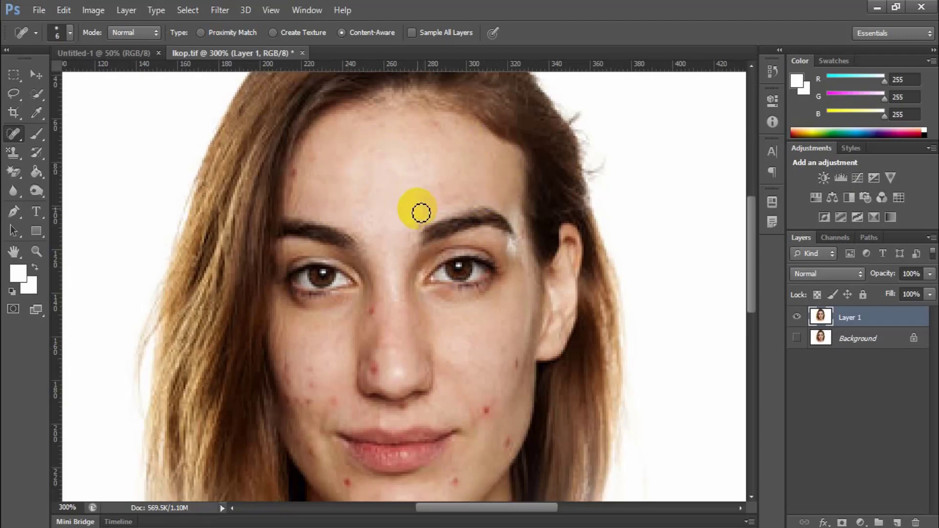
pyautogui.scroll(-2, 419, 210)
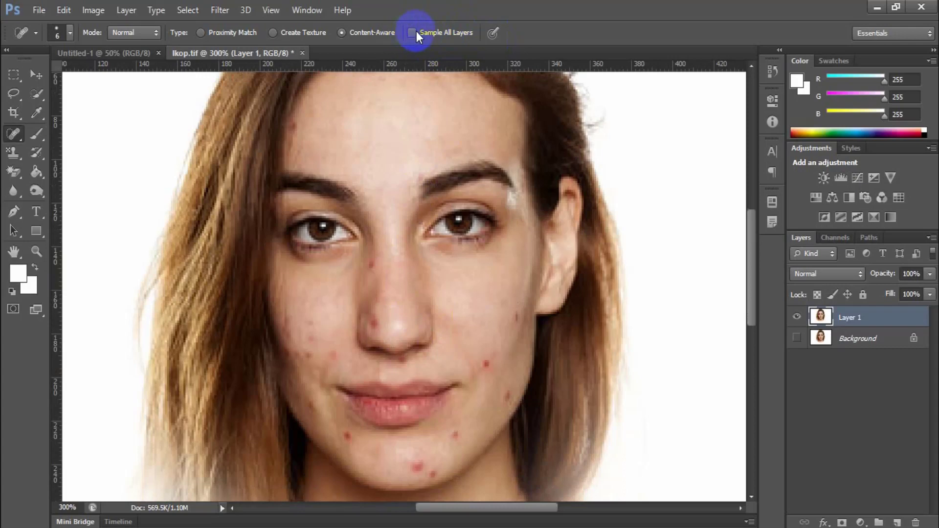
pyautogui.click(897, 523)
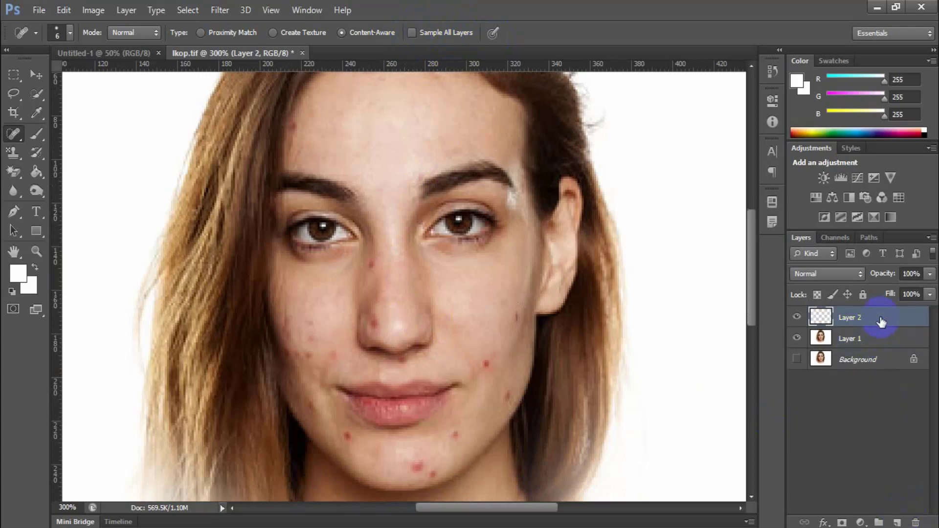
pyautogui.click(488, 365)
pyautogui.click(488, 367)
pyautogui.click(512, 350)
pyautogui.click(518, 319)
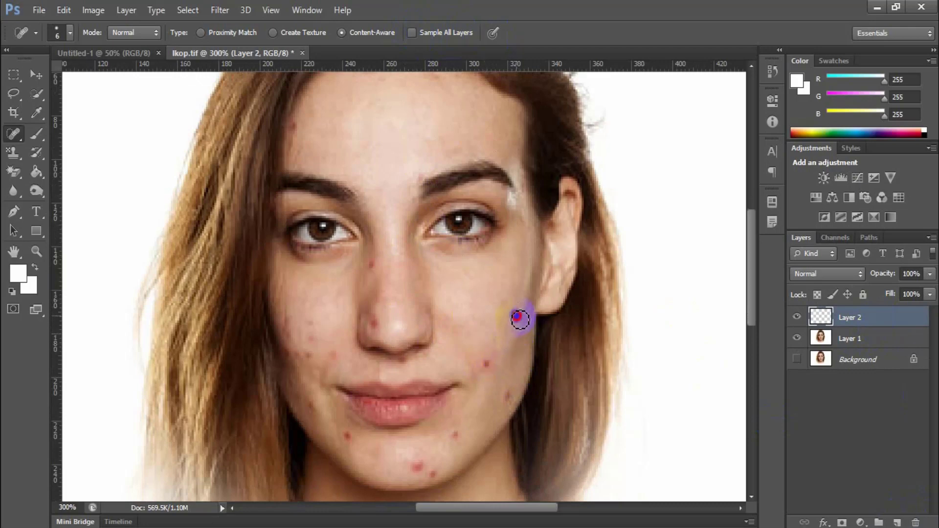
# Select Layer 1 and heal the red spot on the cheek beside the mouth.
pyautogui.click(866, 324)
pyautogui.click(885, 339)
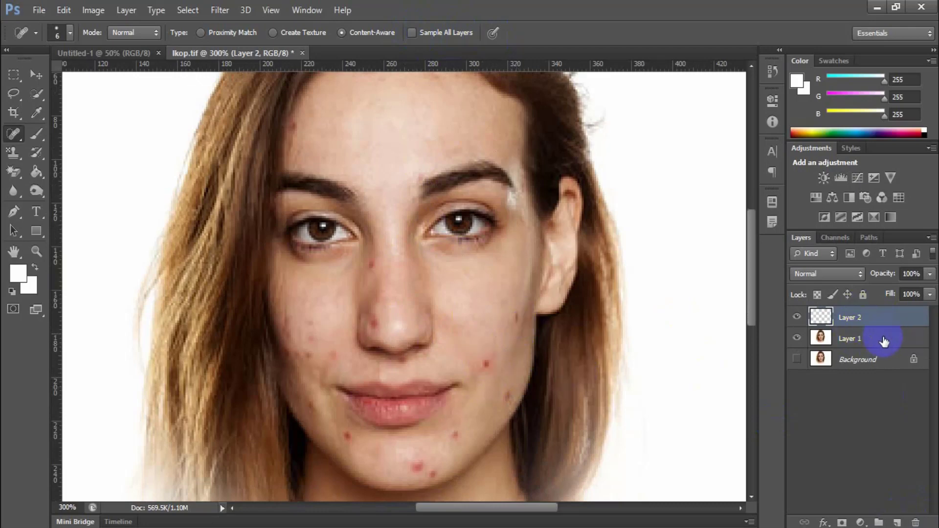
pyautogui.moveTo(495, 369); pyautogui.dragTo(489, 367)
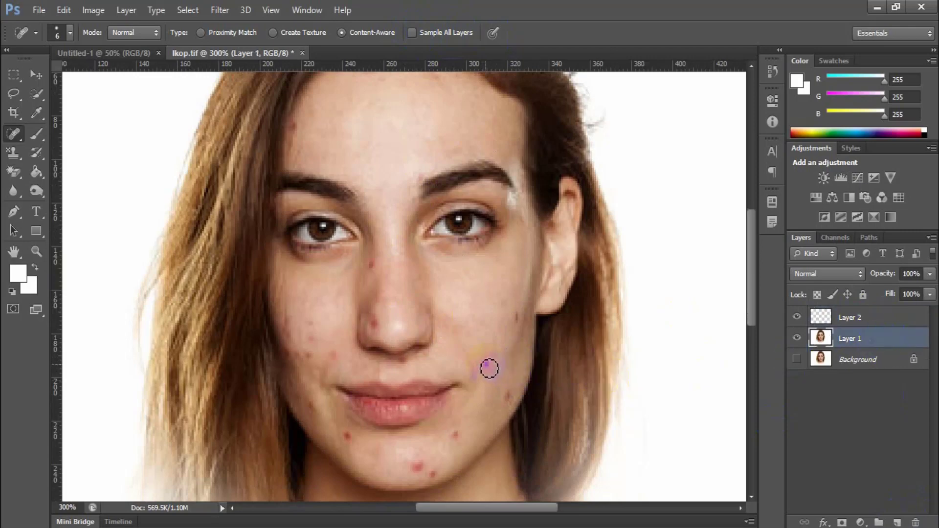
pyautogui.click(498, 420)
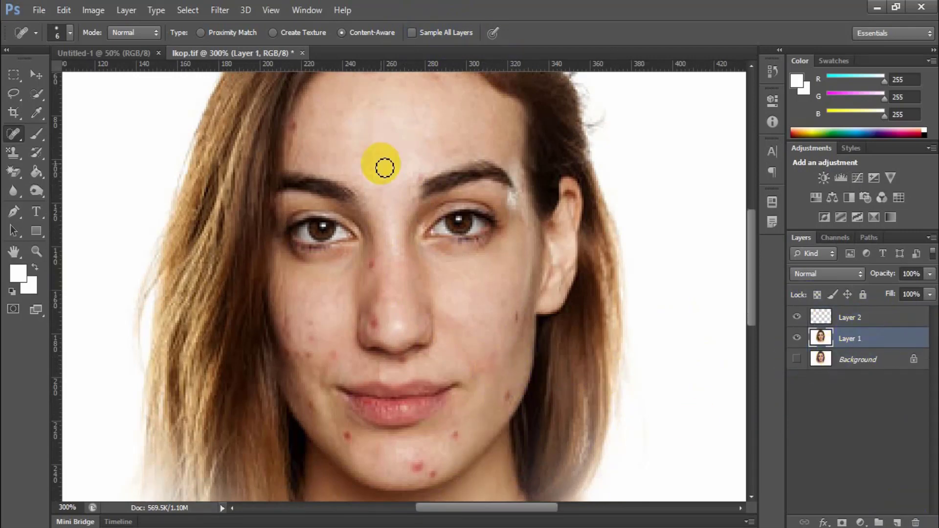
# Turn on Sample All Layers and heal the spots on the lower chin and jaw on the empty Layer 2.
pyautogui.click(880, 318)
pyautogui.click(420, 455)
pyautogui.click(441, 447)
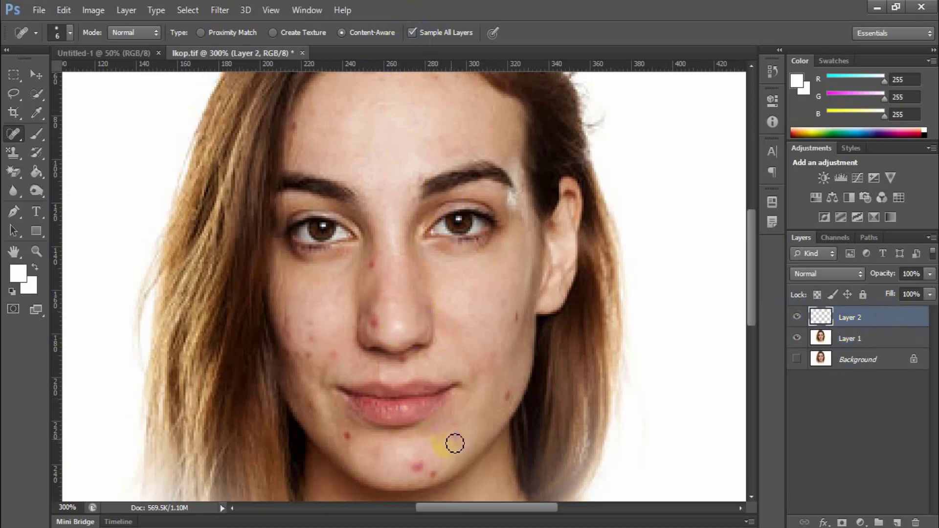
pyautogui.click(440, 459)
pyautogui.click(509, 400)
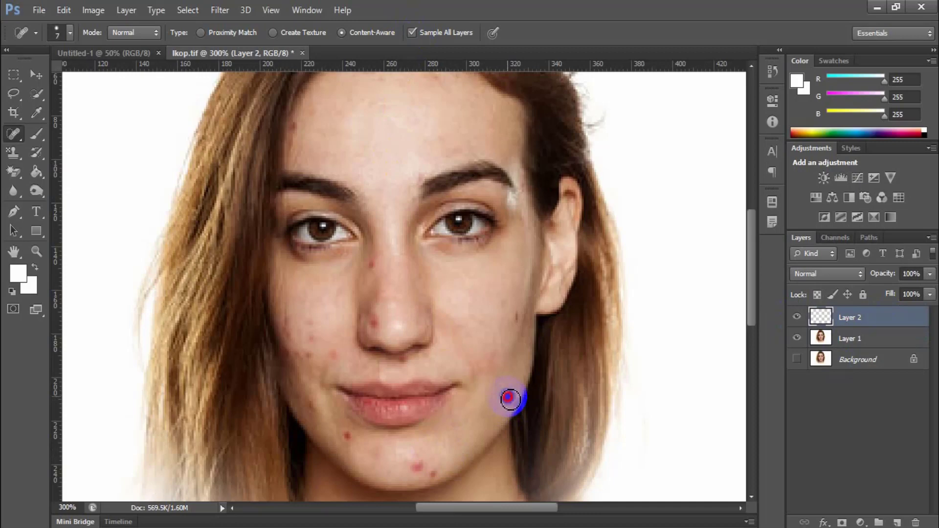
# Compare the image with Layer 2 hidden and shown, and delete Layer 2.
pyautogui.click(795, 318)
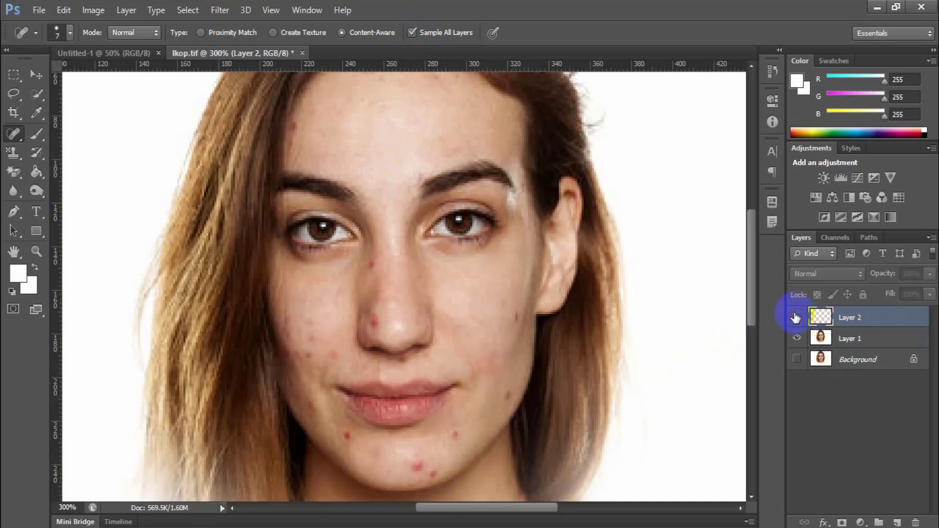
pyautogui.click(796, 318)
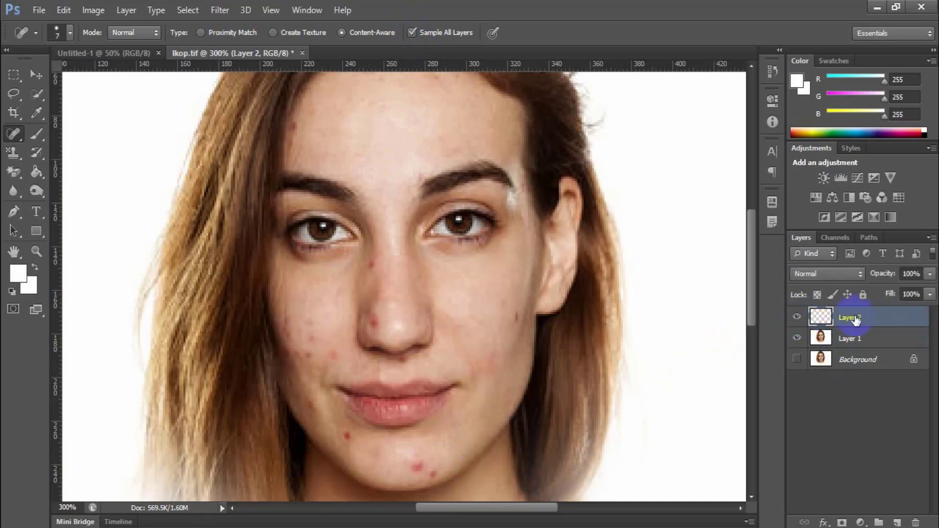
pyautogui.moveTo(882, 320); pyautogui.dragTo(916, 523)
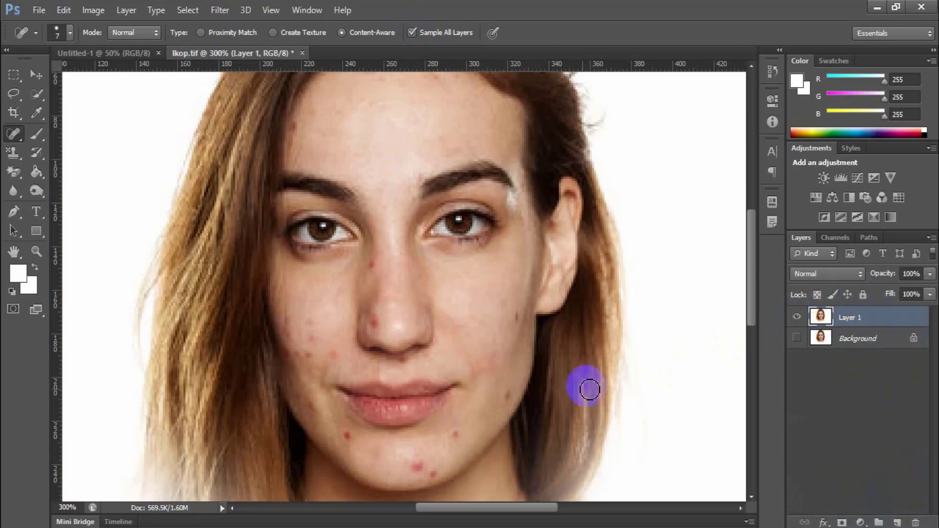
# Heal the red spots on the chin and along the jaw below the mouth on Layer 1.
pyautogui.click(459, 436)
pyautogui.moveTo(420, 455)
pyautogui.mouseDown()
pyautogui.moveTo(422, 471)
pyautogui.moveTo(437, 477)
pyautogui.moveTo(432, 471)
pyautogui.mouseUp()
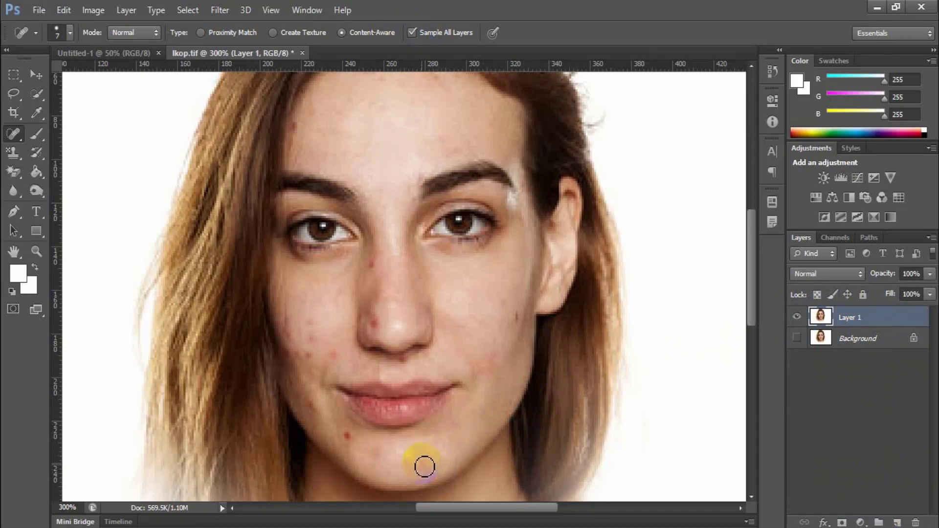
pyautogui.click(347, 436)
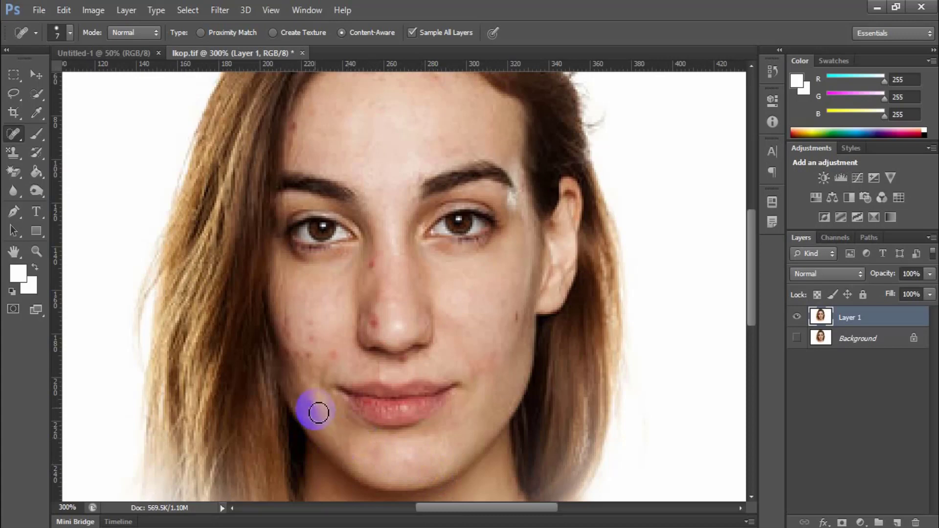
pyautogui.click(313, 406)
# Heal the cluster of spots on the cheek on the long-hair side of the face.
pyautogui.click(333, 359)
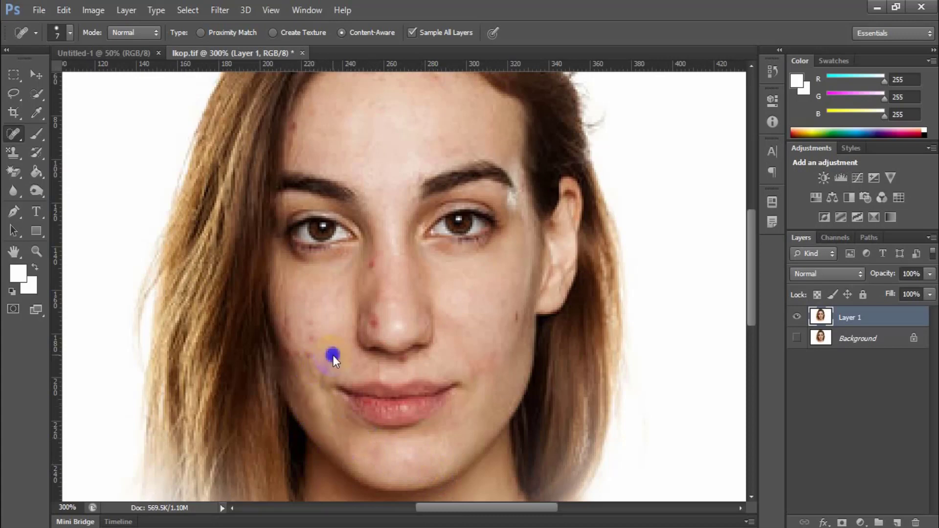
pyautogui.click(319, 331)
pyautogui.click(315, 341)
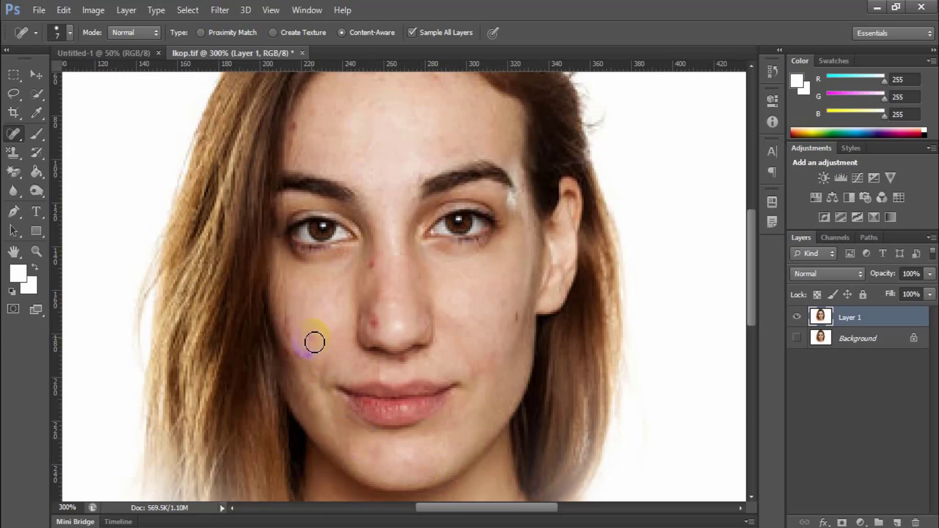
pyautogui.click(314, 361)
pyautogui.click(304, 358)
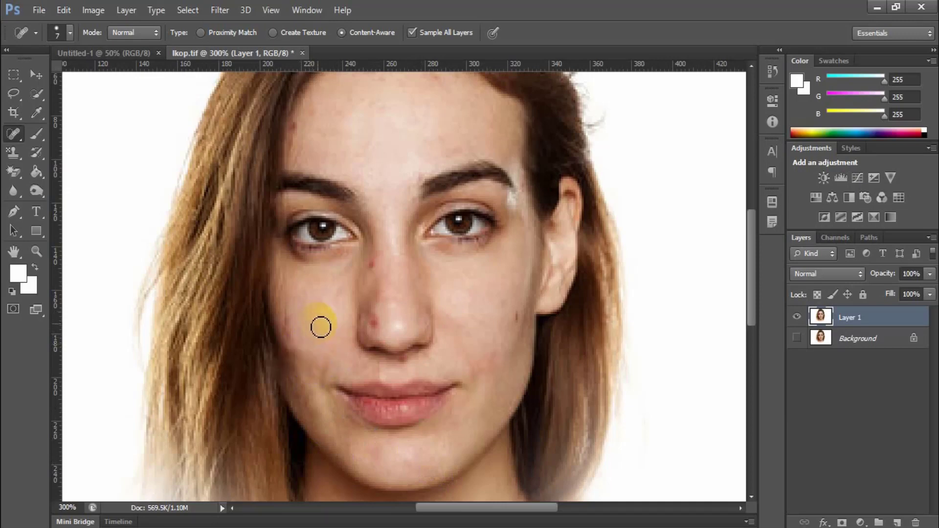
pyautogui.click(289, 352)
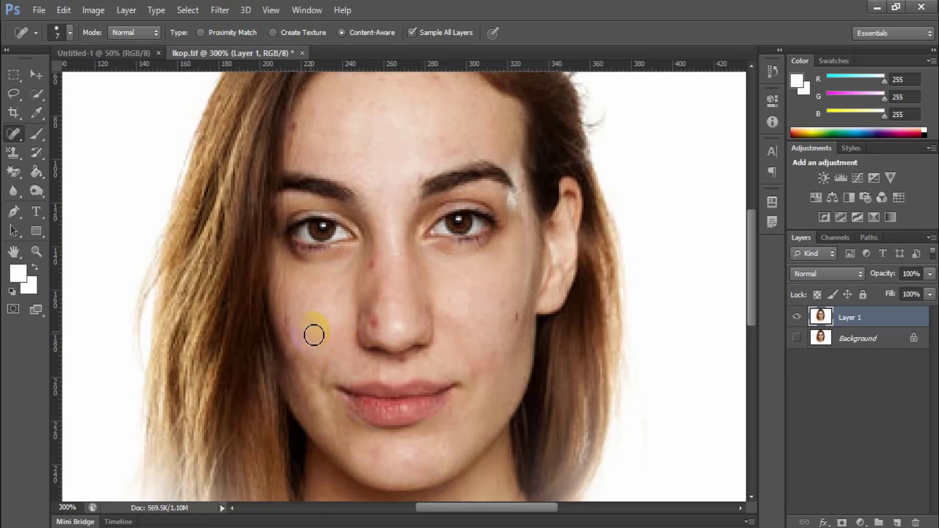
pyautogui.click(290, 324)
pyautogui.click(292, 336)
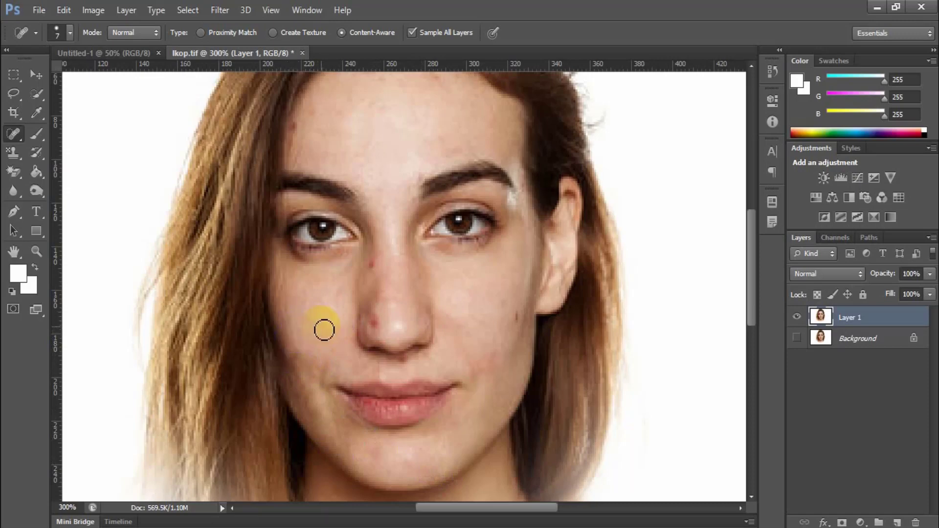
# Heal the mark on the cheek near the ear and the two red spots on the side of the nose.
pyautogui.scroll(1, 460, 355)
pyautogui.click(517, 345)
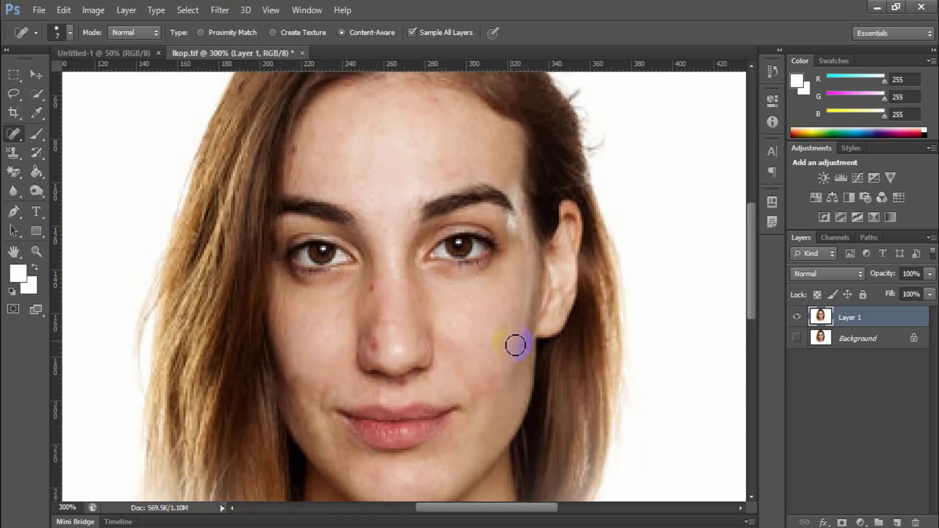
pyautogui.click(372, 288)
pyautogui.click(374, 345)
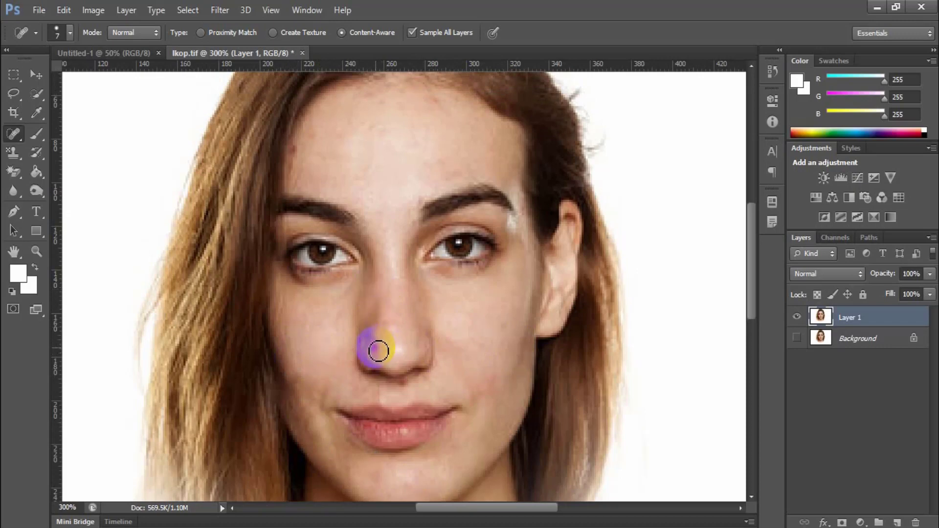
# Heal the remaining blemishes on the forehead near the hairline, above the eyebrow on the long-hair side.
pyautogui.scroll(2, 391, 338)
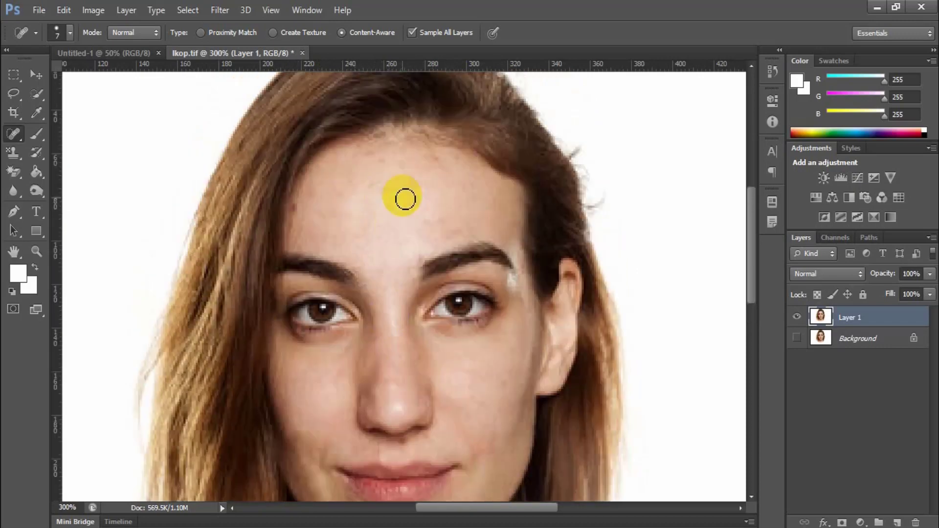
pyautogui.click(317, 203)
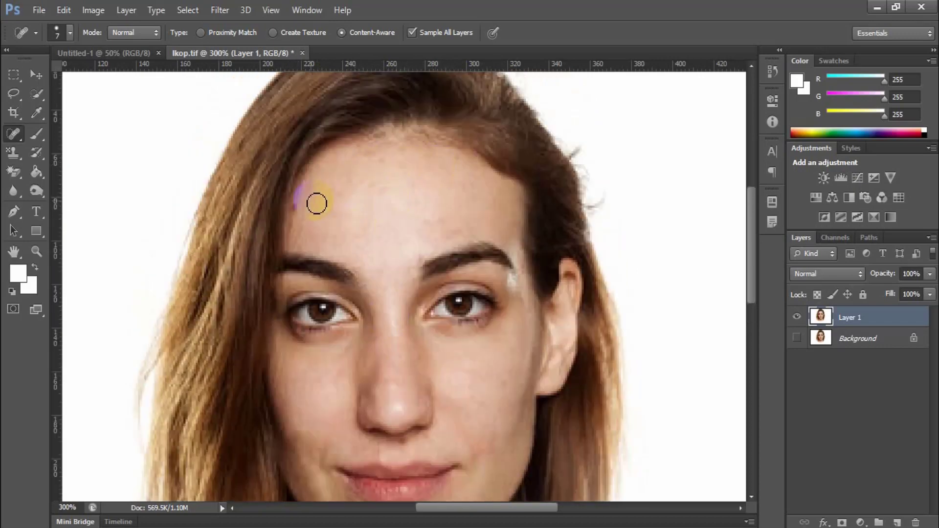
pyautogui.click(297, 212)
# Heal the spot just beneath the nose and reduce the brush size to 5.
pyautogui.scroll(-2, 344, 216)
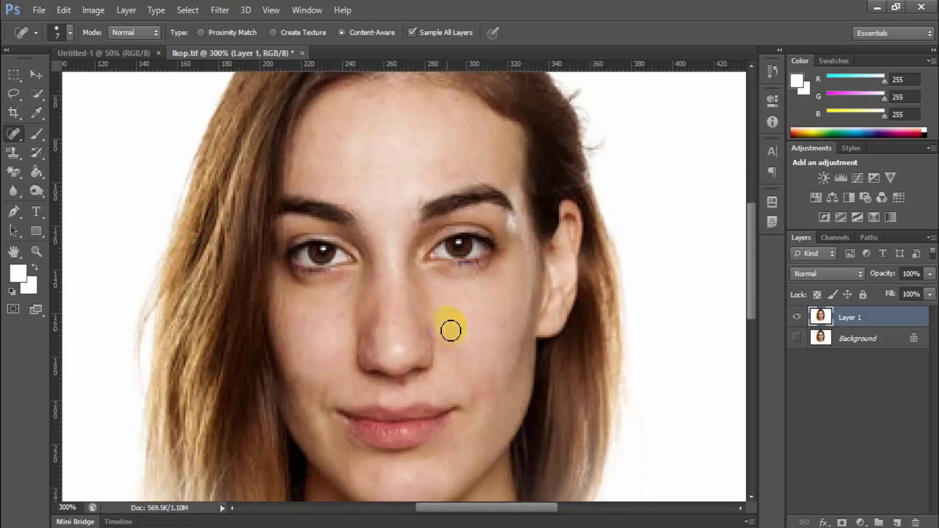
pyautogui.scroll(-2, 451, 330)
pyautogui.moveTo(425, 331)
pyautogui.mouseDown()
pyautogui.moveTo(394, 335)
pyautogui.moveTo(419, 328)
pyautogui.mouseUp()
pyautogui.hotkey('ctrl', '+')
pyautogui.hotkey('ctrl', '+')
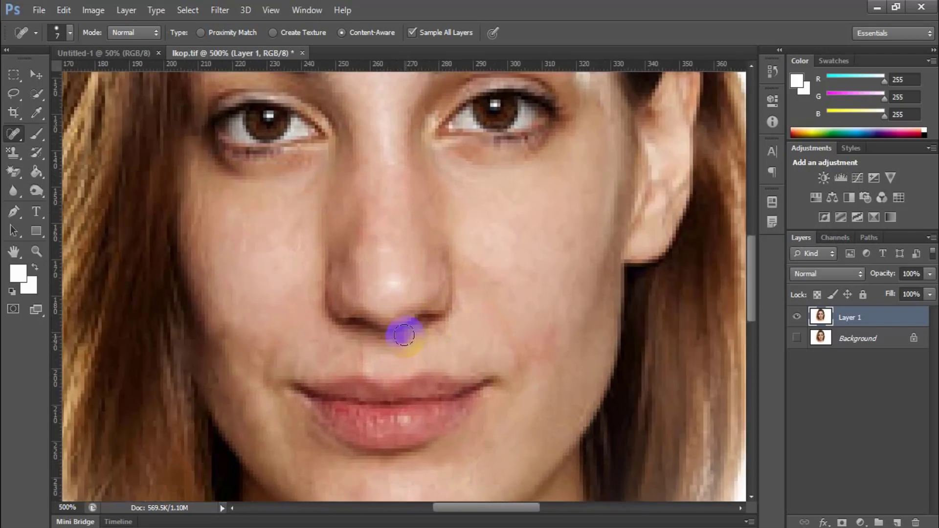
pyautogui.scroll(-1, 409, 325)
pyautogui.press('[')
pyautogui.press('[')
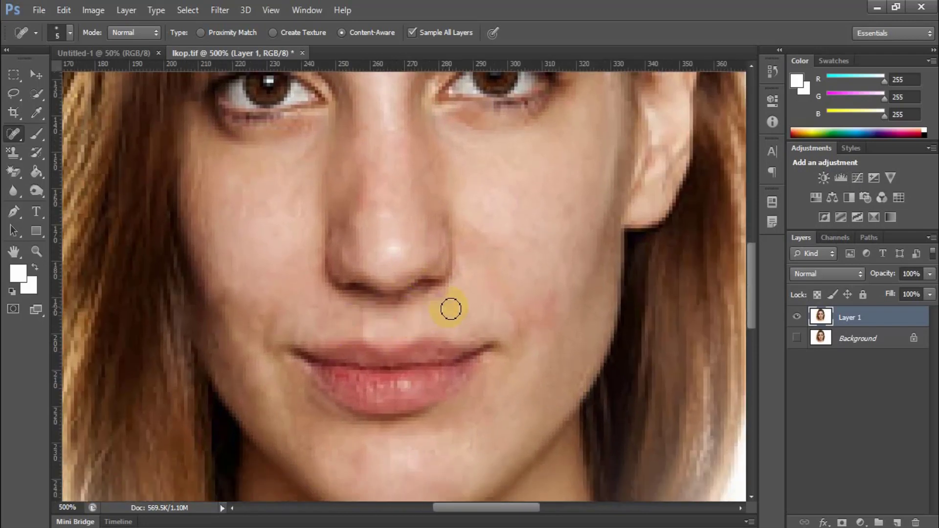
# Show the Background layer and compare the whole portrait before and after retouching by repeatedly hiding and showing Layer 1.
pyautogui.hotkey('ctrl', '-')
pyautogui.hotkey('ctrl', '-')
pyautogui.hotkey('ctrl', '-')
pyautogui.scroll(1, 441, 310)
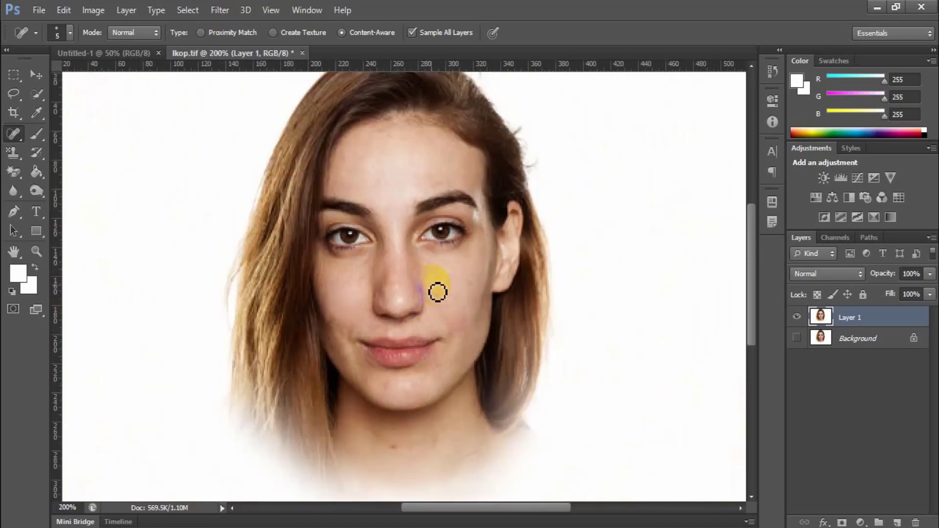
pyautogui.scroll(1, 450, 273)
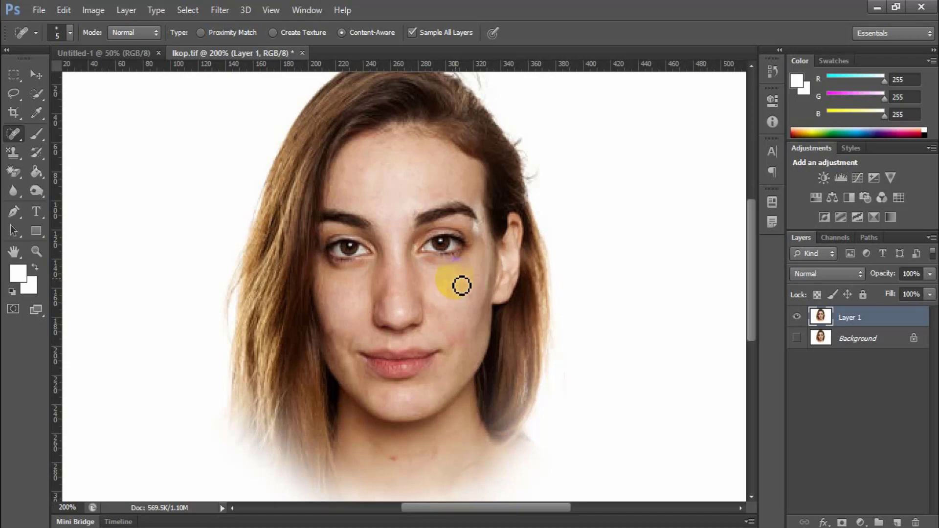
pyautogui.click(797, 339)
pyautogui.click(798, 317)
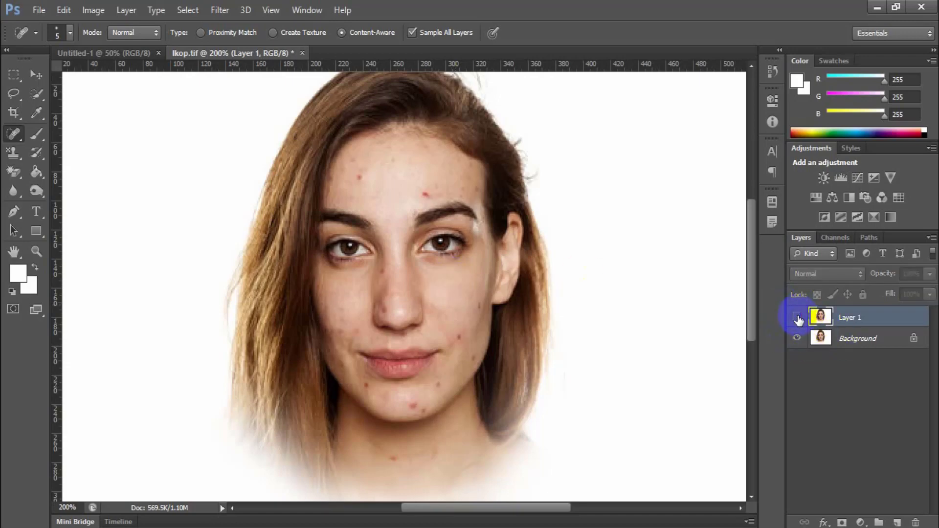
pyautogui.click(797, 317)
pyautogui.click(797, 317)
pyautogui.click(797, 317)
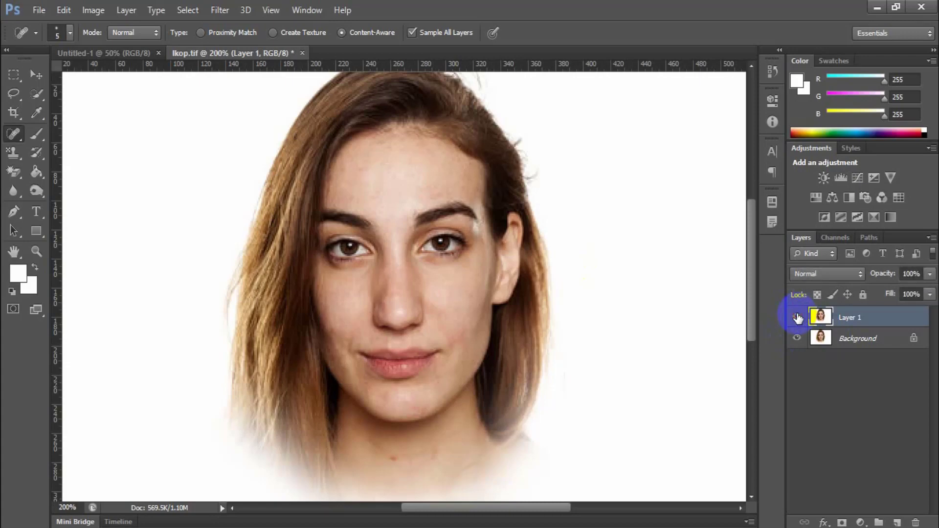
pyautogui.click(797, 318)
pyautogui.click(797, 317)
pyautogui.click(797, 317)
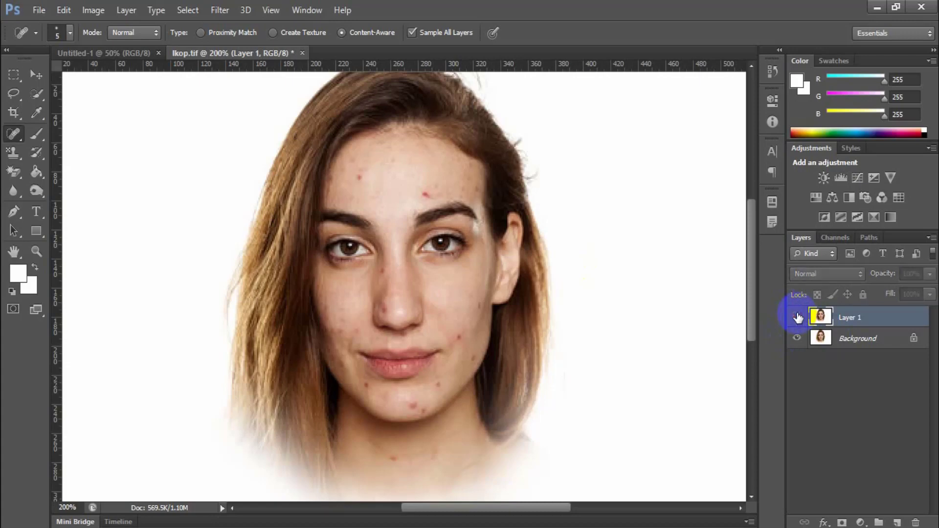
pyautogui.click(798, 317)
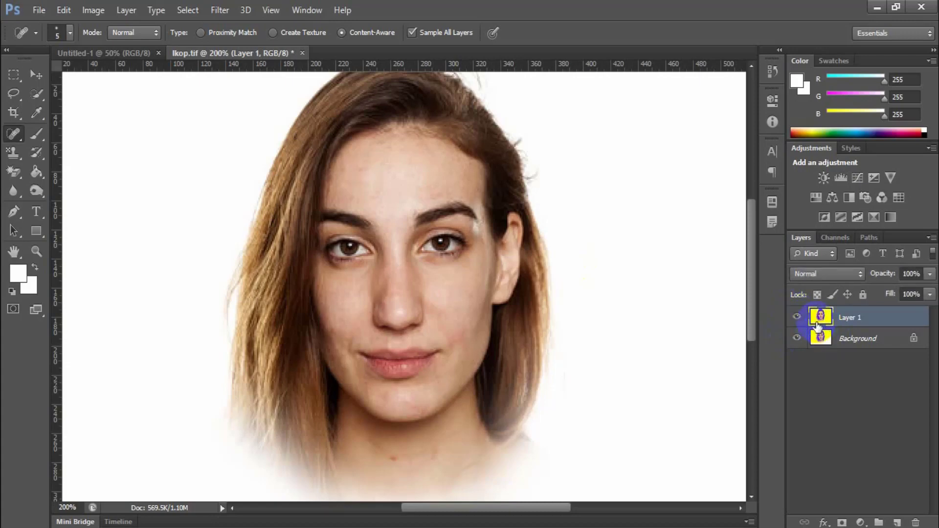
# Hide Layer 1 and duplicate the Background layer.
pyautogui.click(797, 317)
pyautogui.click(865, 339)
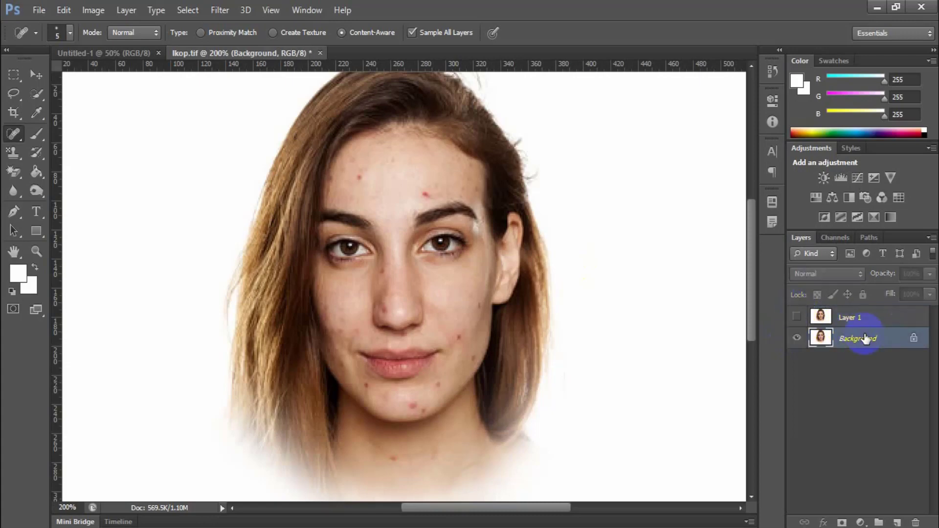
pyautogui.hotkey('ctrl', 'j')
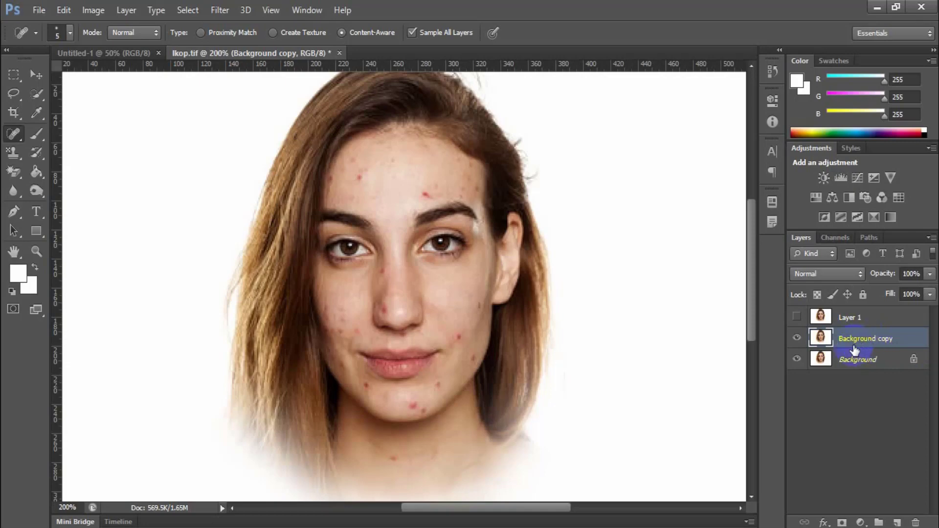
# With the Healing Brush Tool, sample clean forehead skin and heal the red spot above the eyebrow on the ear side.
pyautogui.rightClick(14, 134)
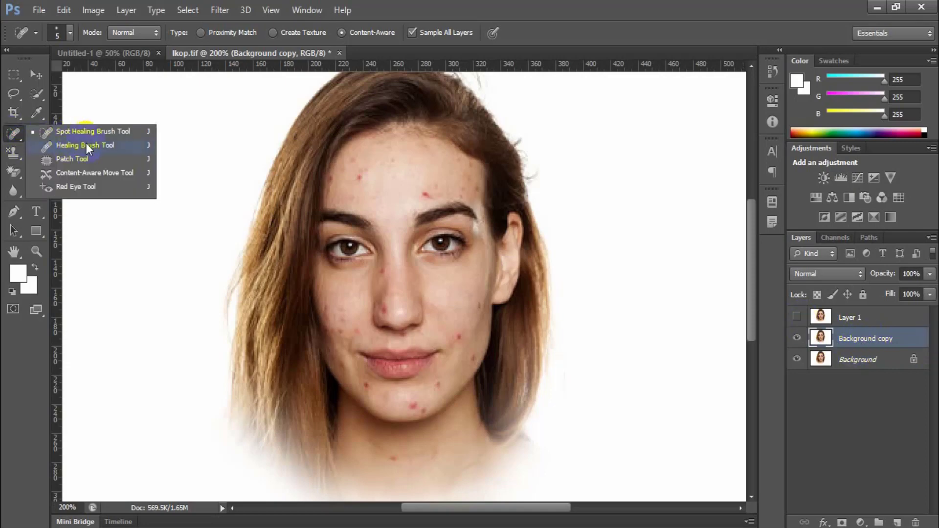
pyautogui.click(100, 145)
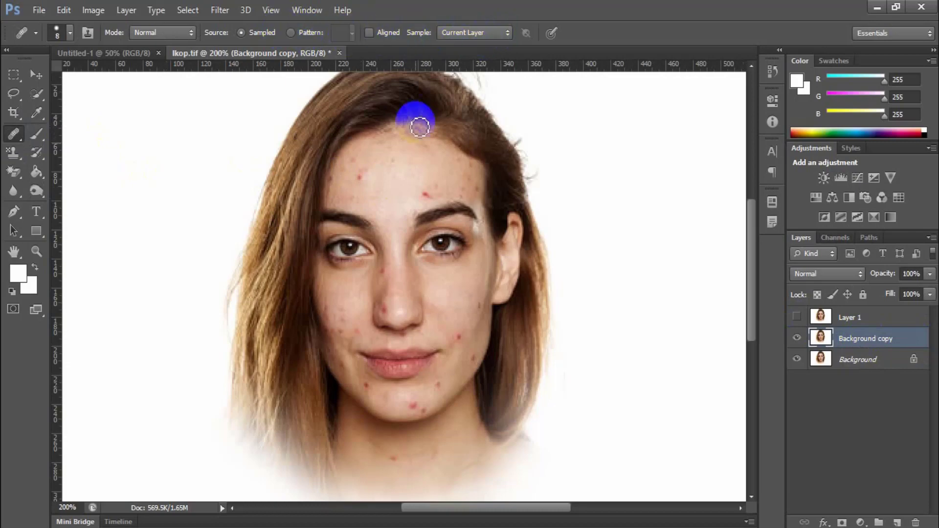
pyautogui.keyDown('alt'); pyautogui.click(409, 218); pyautogui.keyUp('alt')
pyautogui.hotkey('ctrl', '+')
pyautogui.hotkey('ctrl', '+')
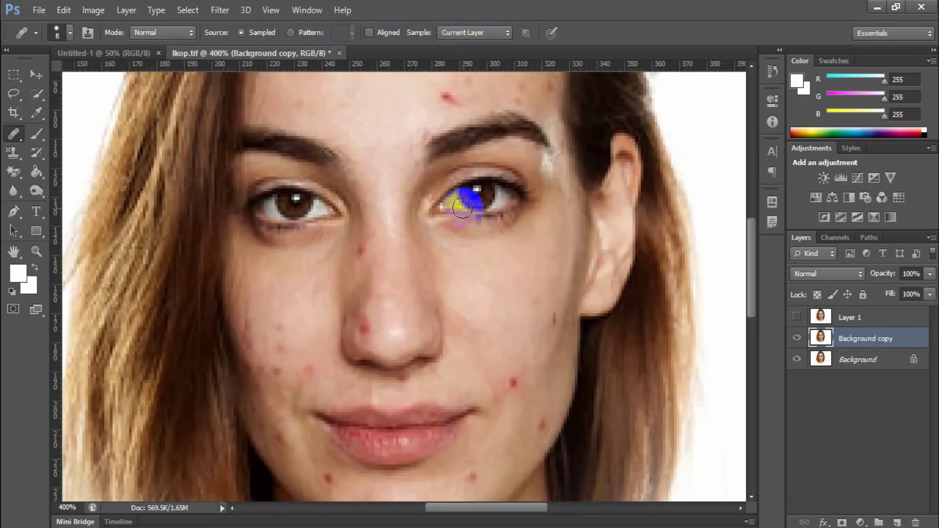
pyautogui.scroll(5, 461, 203)
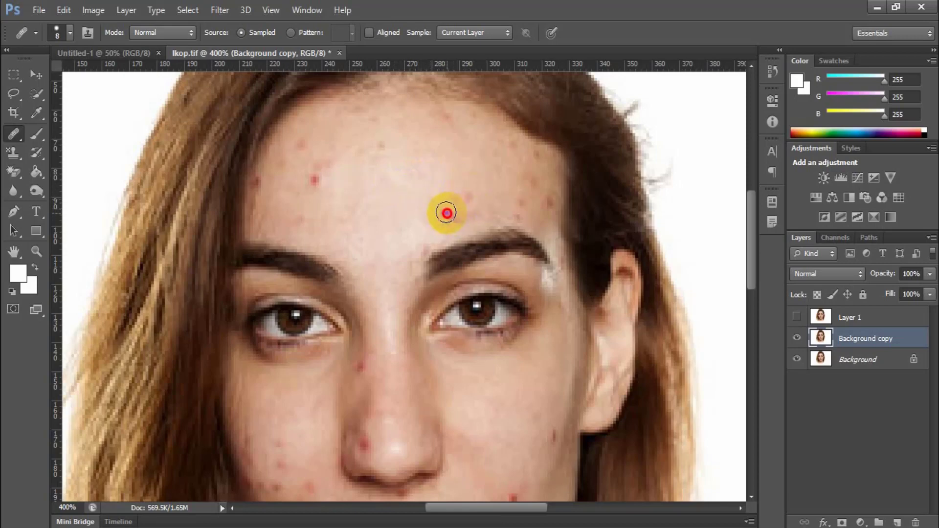
pyautogui.moveTo(446, 212); pyautogui.dragTo(440, 212)
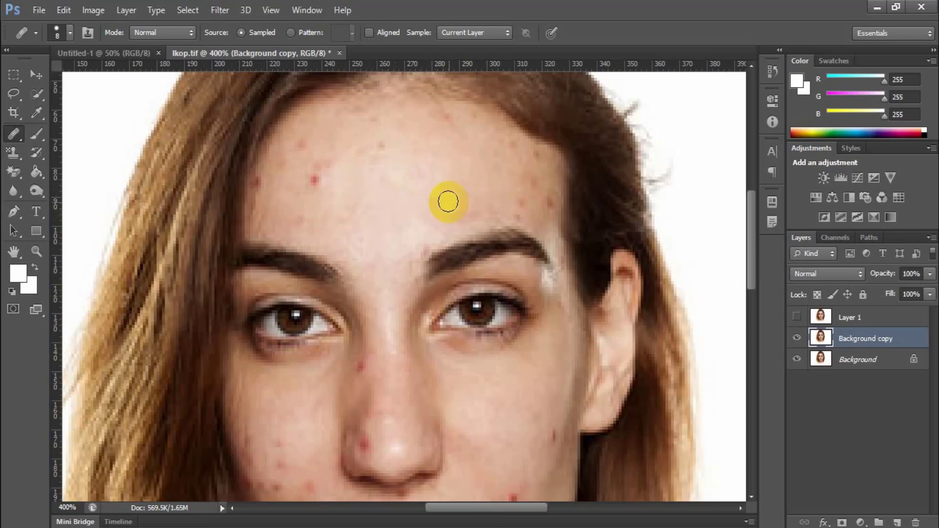
# Switch to the Spot Healing Brush Tool and heal the bright red spot on the forehead near the long-hair side.
pyautogui.rightClick(37, 143)
pyautogui.click(96, 128)
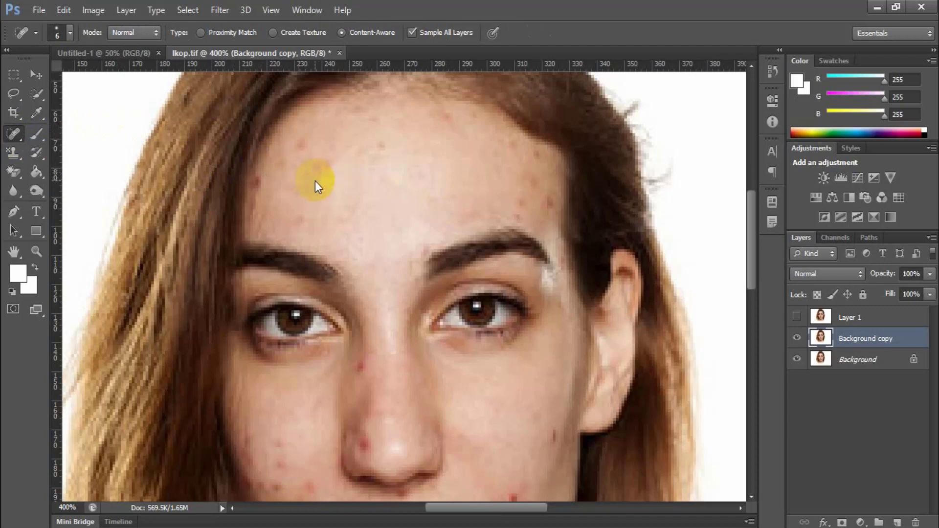
pyautogui.click(315, 183)
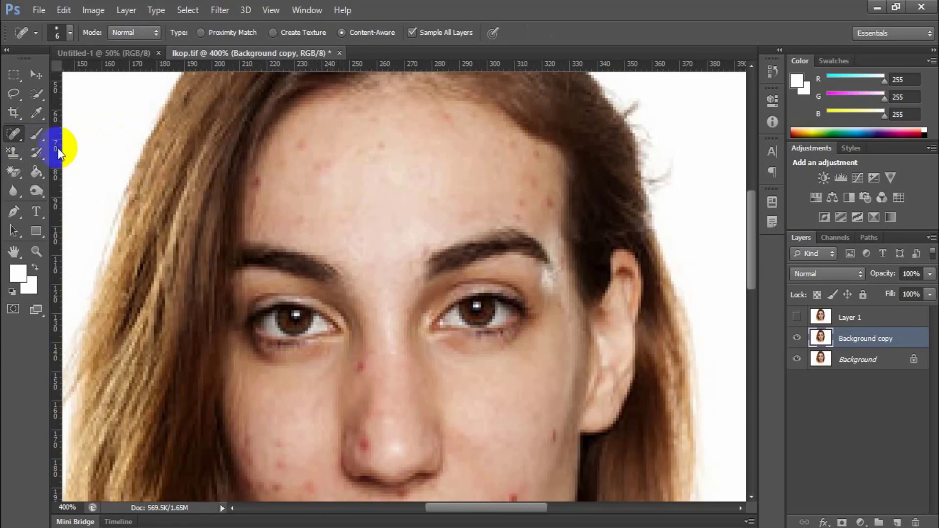
# With the Healing Brush Tool at size 8, sample clean cheek skin and heal the red spot beside the mouth and the jaw spot below it.
pyautogui.click(14, 132)
pyautogui.click(87, 145)
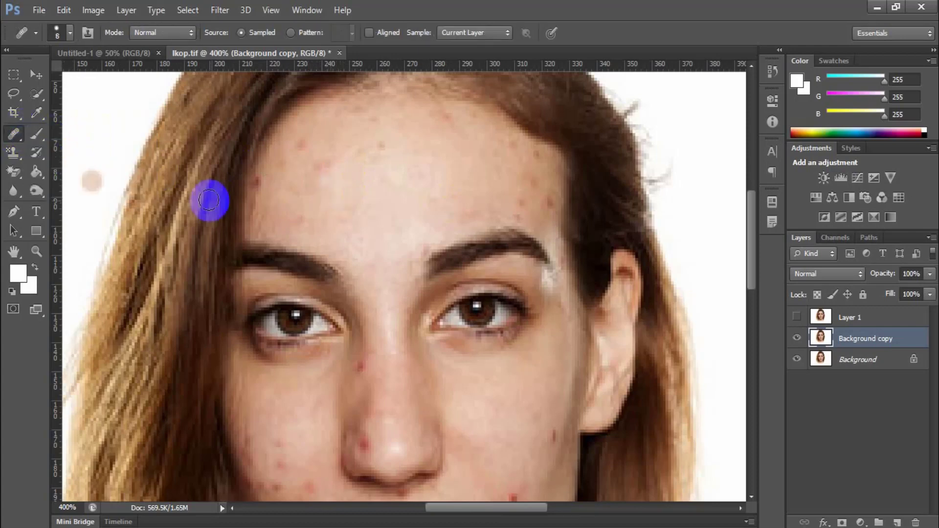
pyautogui.scroll(-5, 377, 184)
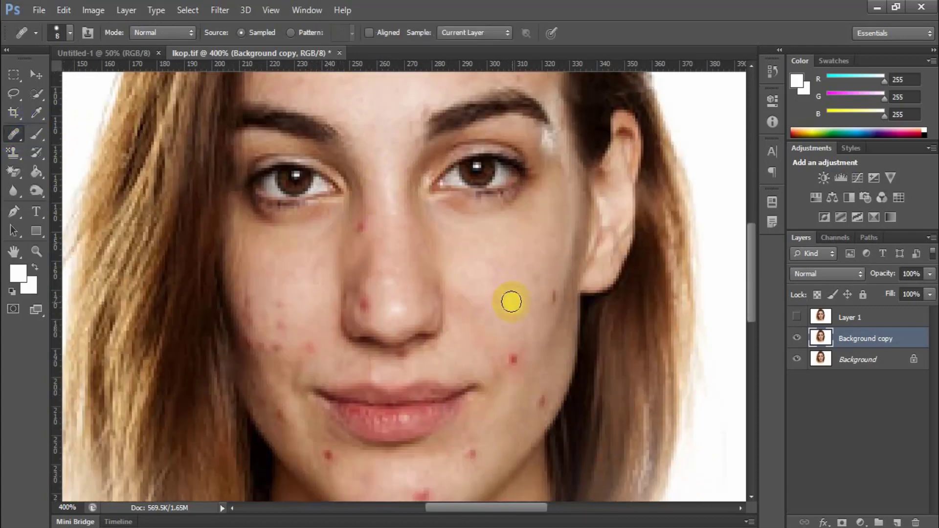
pyautogui.keyDown('alt'); pyautogui.click(521, 322); pyautogui.keyUp('alt')
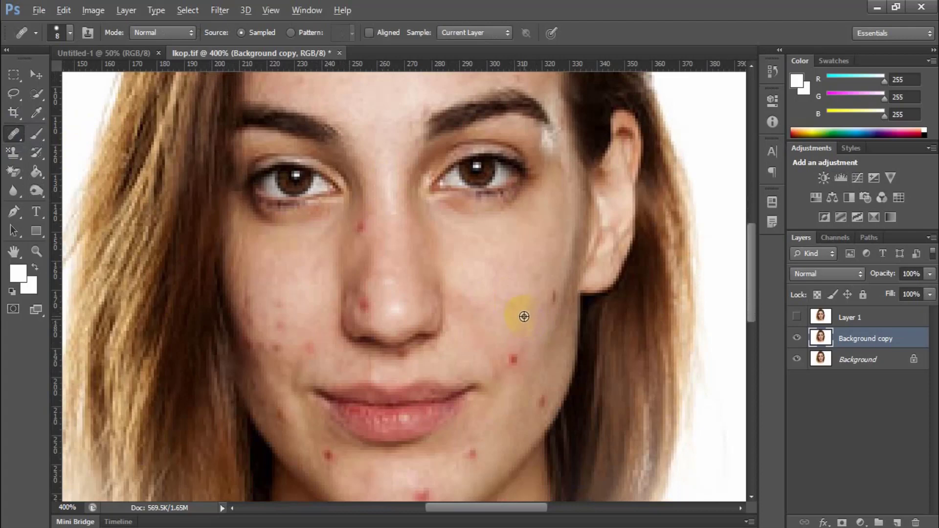
pyautogui.click(513, 357)
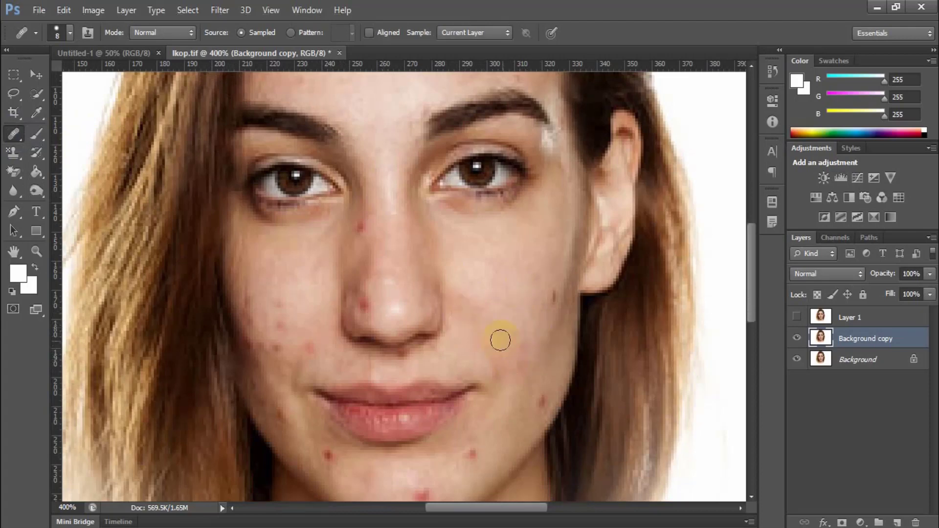
pyautogui.scroll(2, 538, 314)
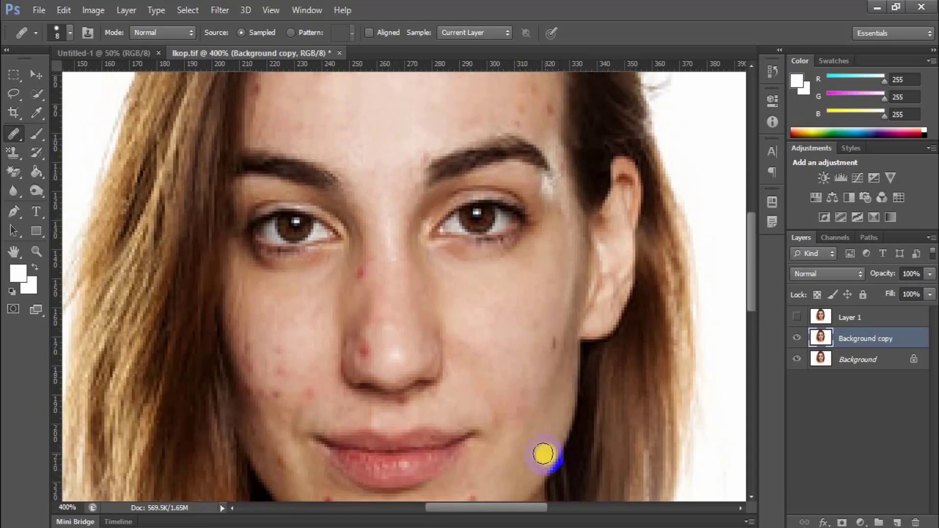
pyautogui.click(530, 451)
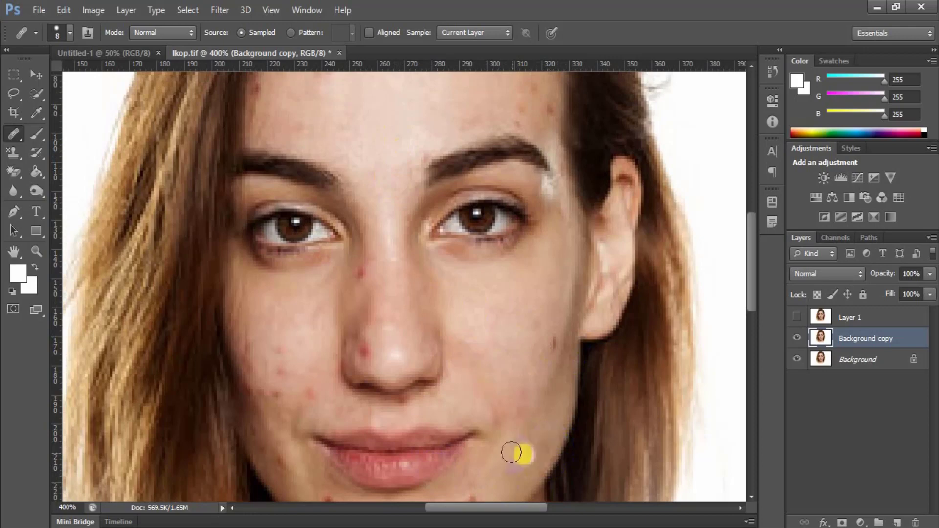
# Sample clean cheek skin and heal the dark spot on the cheek near the ear.
pyautogui.scroll(2, 552, 360)
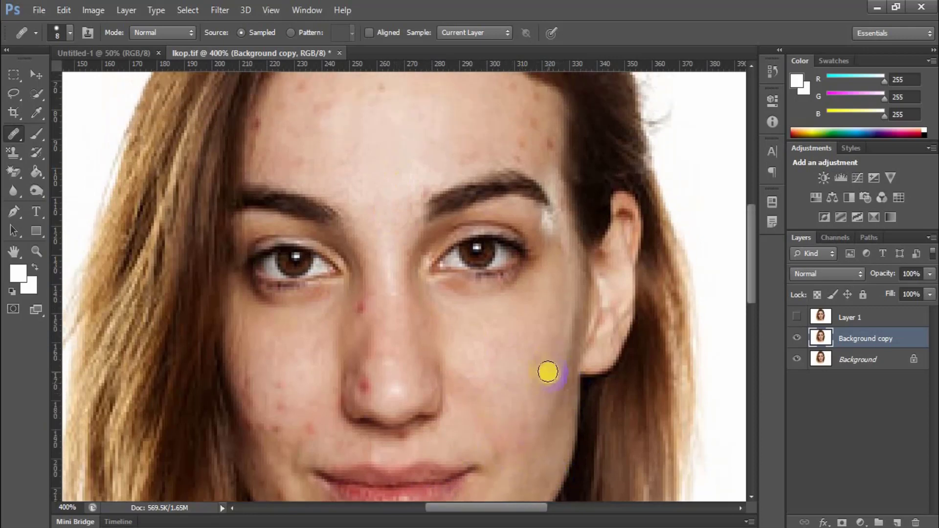
pyautogui.click(534, 359)
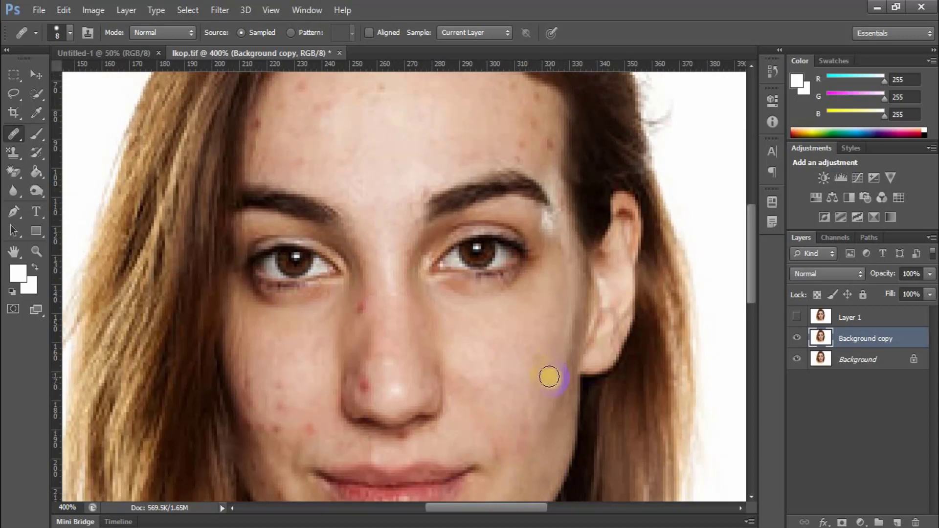
pyautogui.click(552, 378)
# Sample clean chin skin and heal the red spots on the chin and below both corners of the mouth.
pyautogui.scroll(-4, 503, 415)
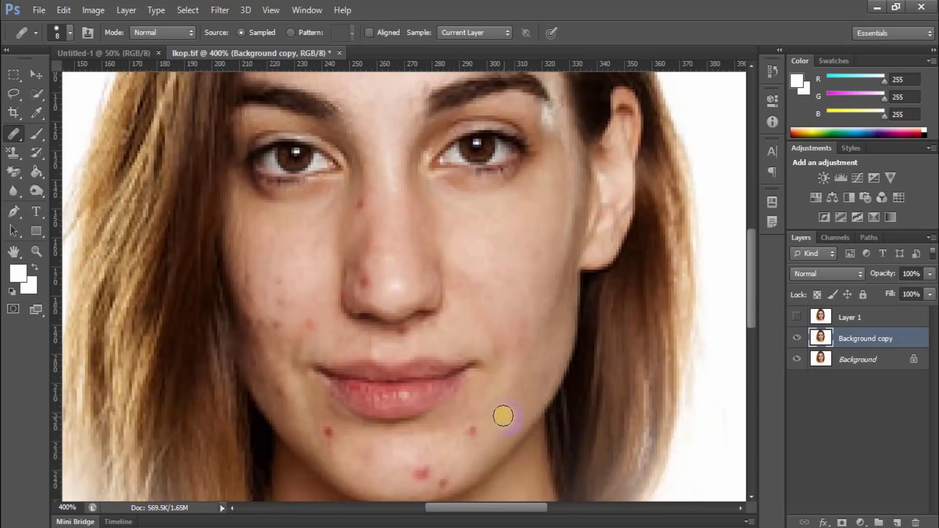
pyautogui.scroll(-1, 501, 412)
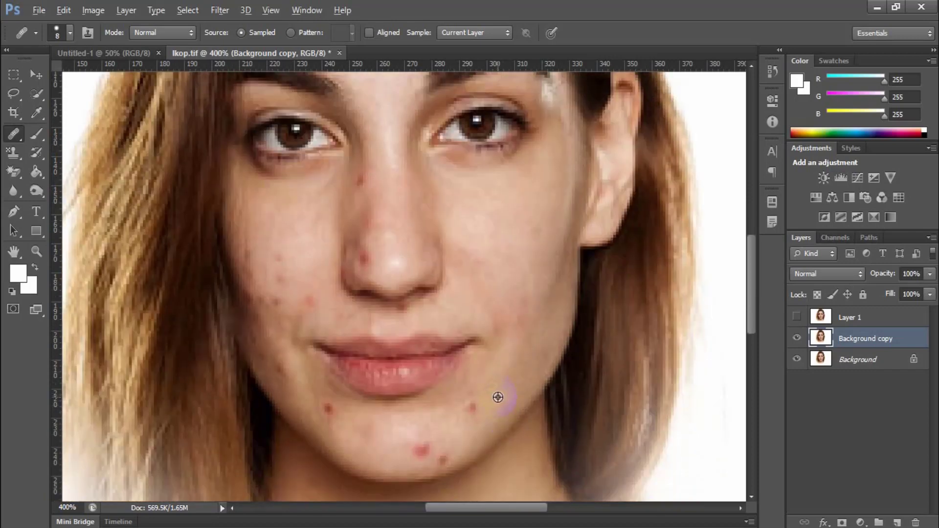
pyautogui.keyDown('alt'); pyautogui.click(455, 427); pyautogui.keyUp('alt')
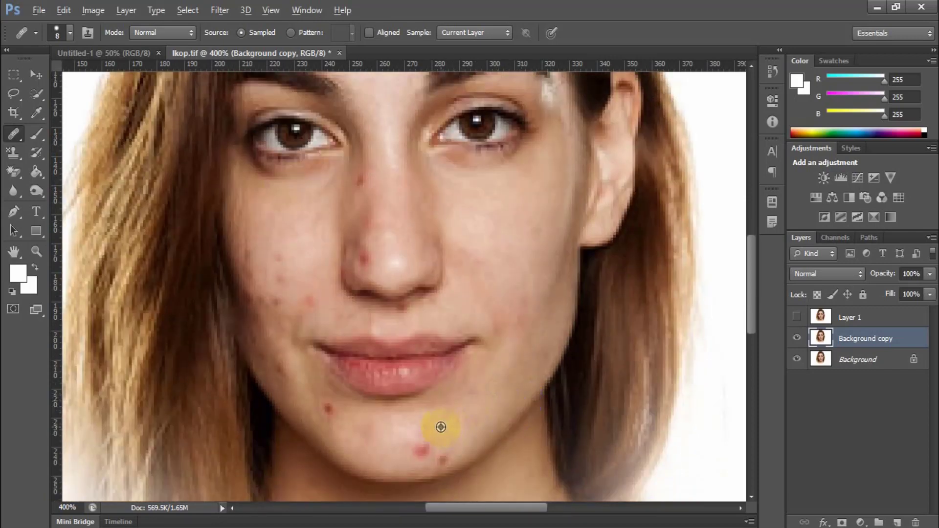
pyautogui.click(420, 448)
pyautogui.click(441, 450)
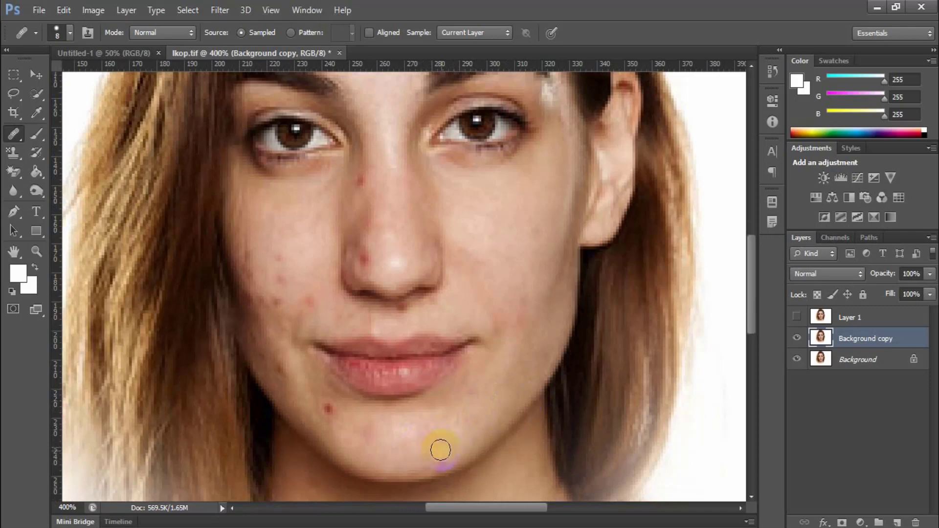
pyautogui.moveTo(450, 419); pyautogui.dragTo(335, 283)
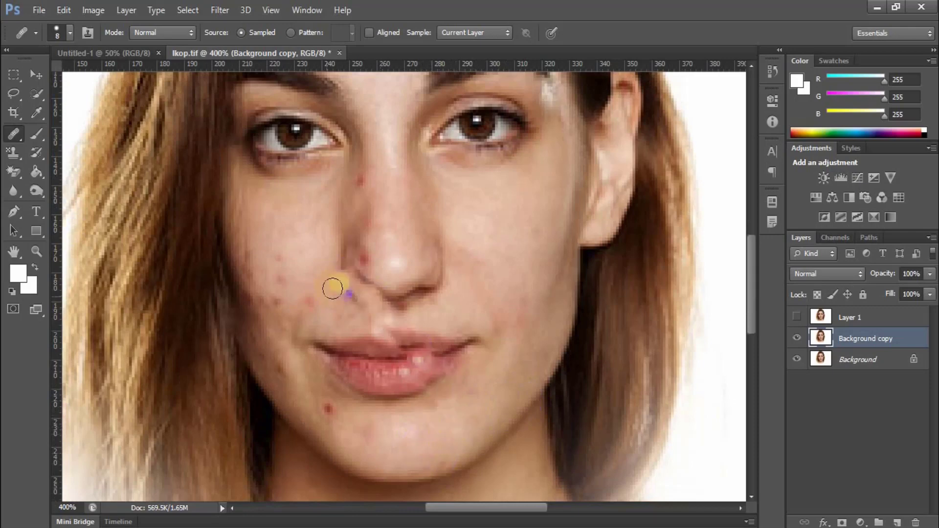
pyautogui.hotkey('ctrl', 'z')
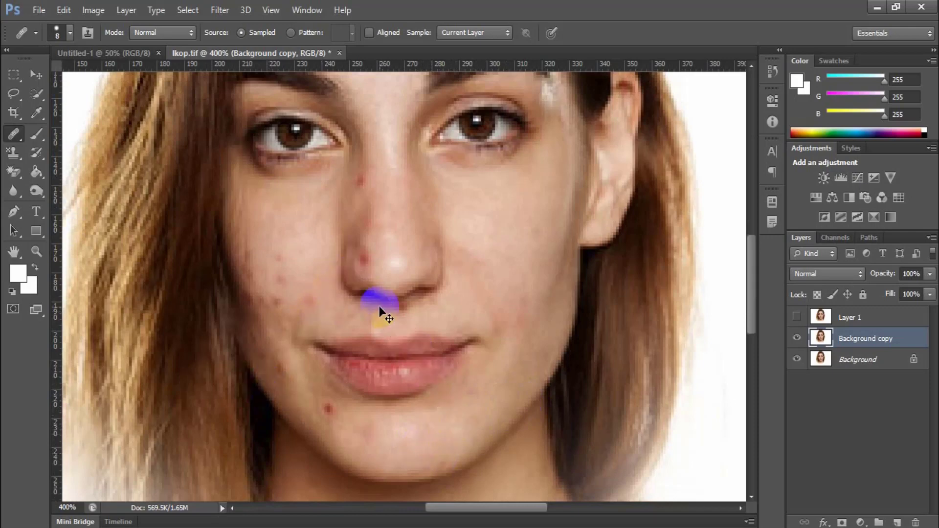
pyautogui.click(327, 407)
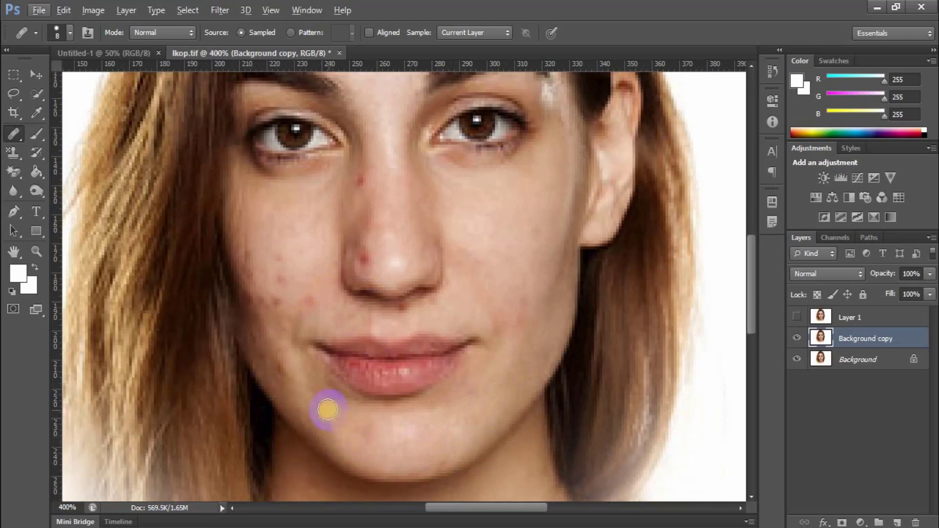
# Heal the jaw spot on the long-hair side, sample clean cheek skin, and heal the red spots on that cheek.
pyautogui.click(279, 361)
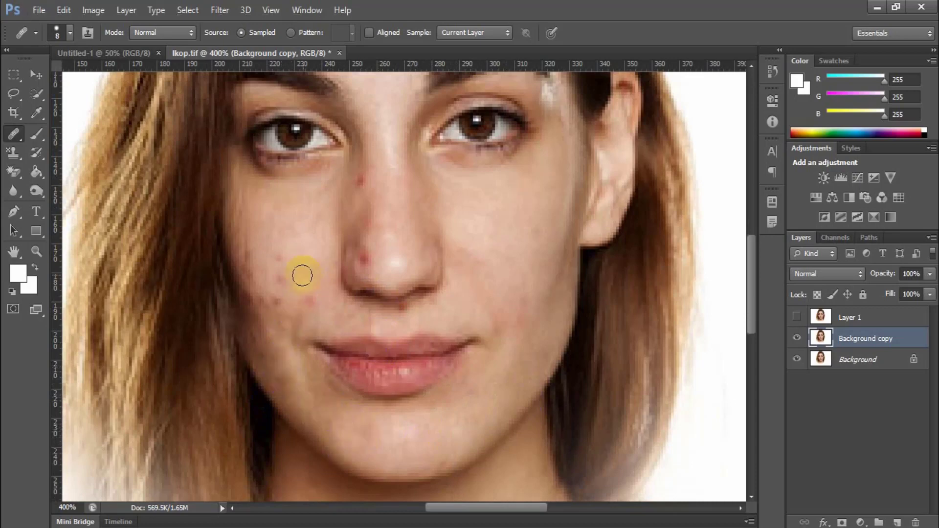
pyautogui.keyDown('alt'); pyautogui.click(304, 269); pyautogui.keyUp('alt')
pyautogui.click(311, 300)
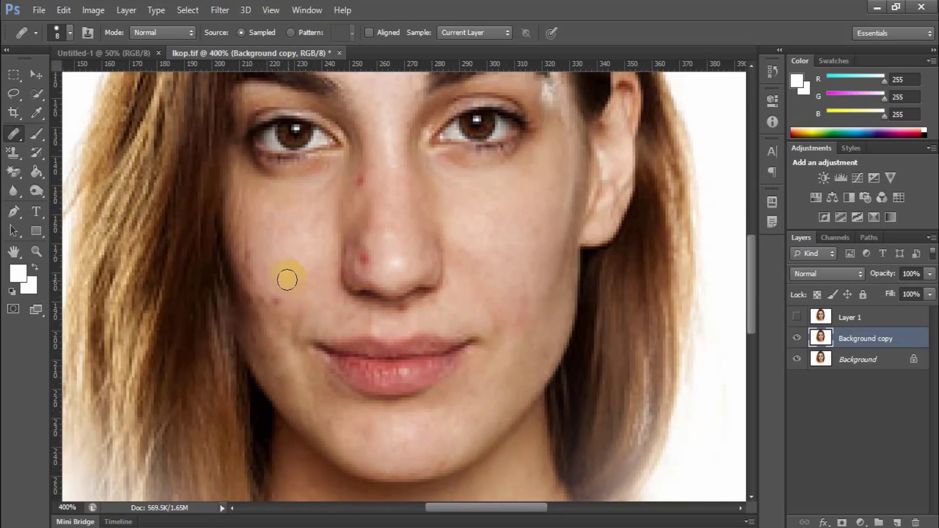
pyautogui.click(277, 299)
# Sample clean nose skin and heal the red spots on the bridge and beside the tip of the nose.
pyautogui.scroll(2, 296, 285)
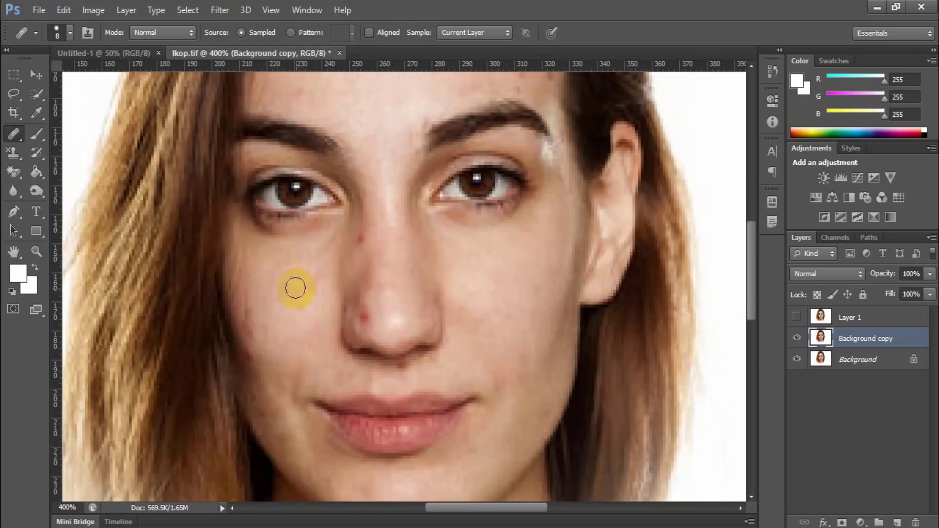
pyautogui.keyDown('alt'); pyautogui.click(380, 291); pyautogui.keyUp('alt')
pyautogui.click(361, 277)
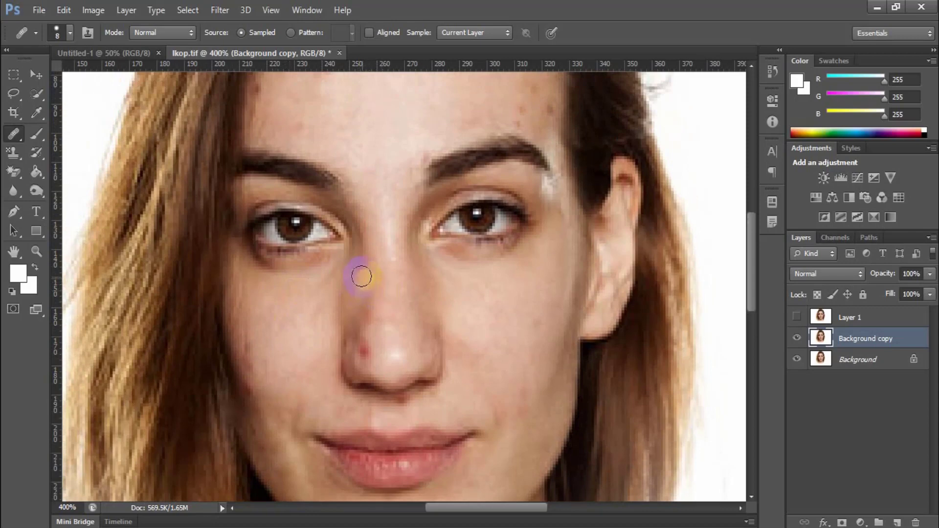
pyautogui.keyDown('alt'); pyautogui.click(384, 349); pyautogui.keyUp('alt')
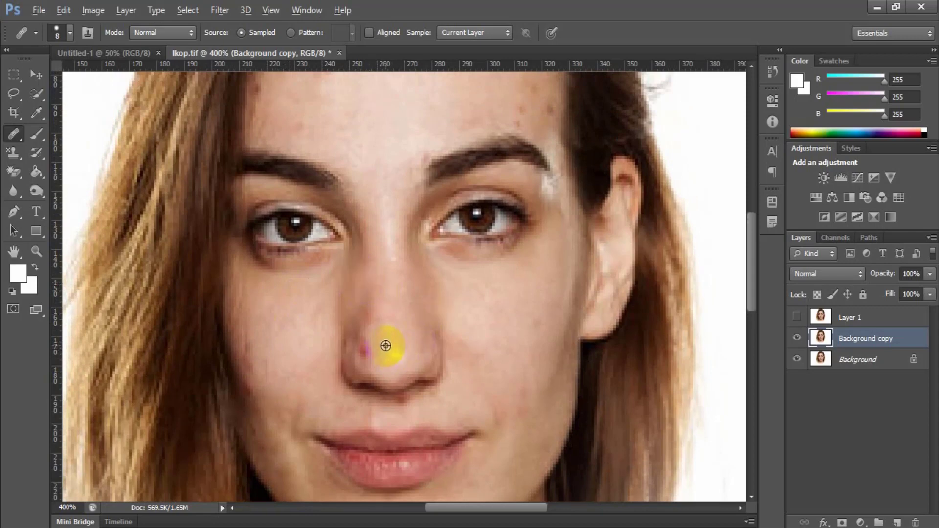
pyautogui.click(360, 352)
# Sample clean forehead skin and heal the cluster of spots above the ear-side eyebrow near the temple.
pyautogui.scroll(1, 396, 325)
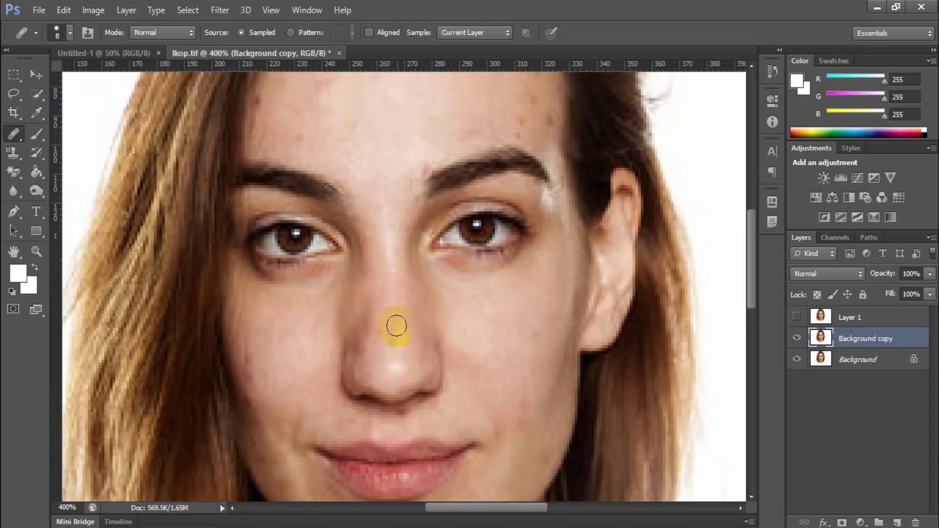
pyautogui.scroll(4, 396, 326)
pyautogui.click(519, 237)
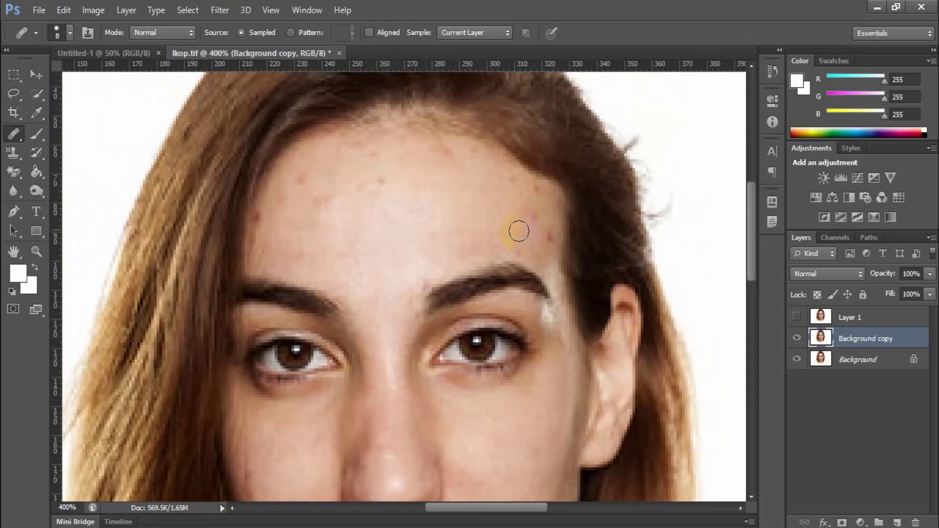
pyautogui.click(532, 215)
pyautogui.click(547, 235)
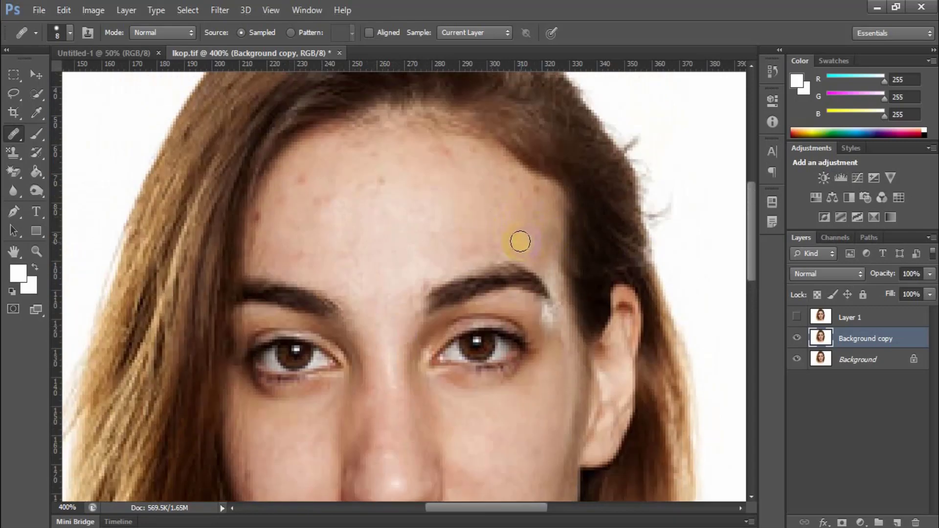
pyautogui.click(545, 233)
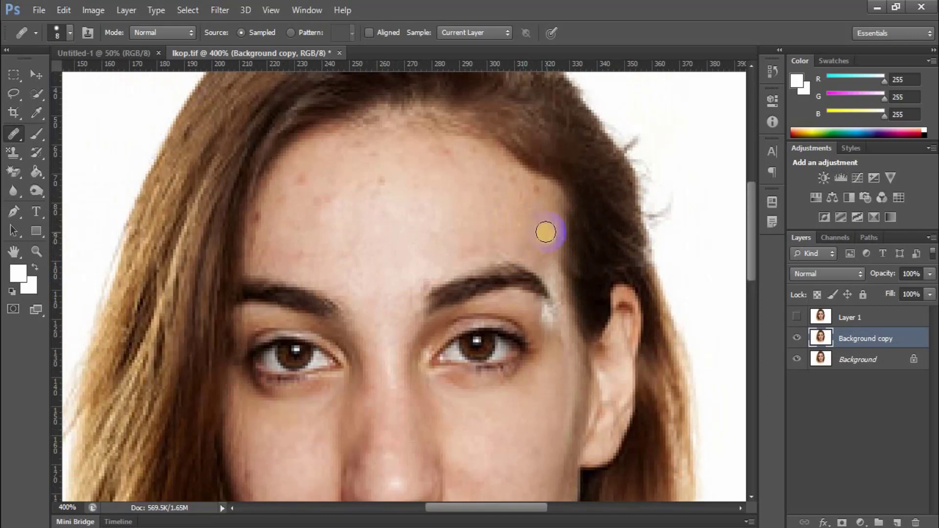
pyautogui.click(523, 216)
pyautogui.click(524, 208)
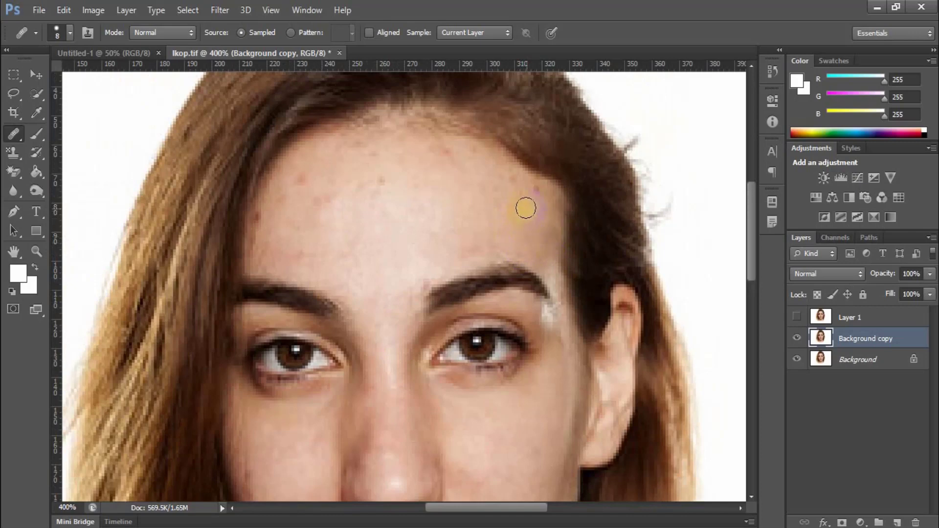
pyautogui.click(503, 208)
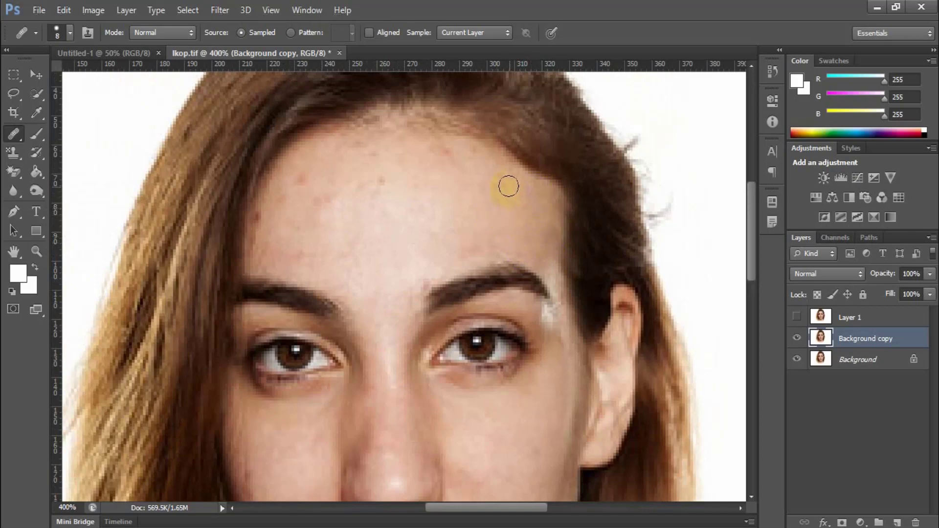
# Sample clean forehead skin and heal the spots on the middle and long-hair side of the forehead.
pyautogui.click(426, 212)
pyautogui.click(361, 233)
pyautogui.click(363, 214)
pyautogui.click(331, 201)
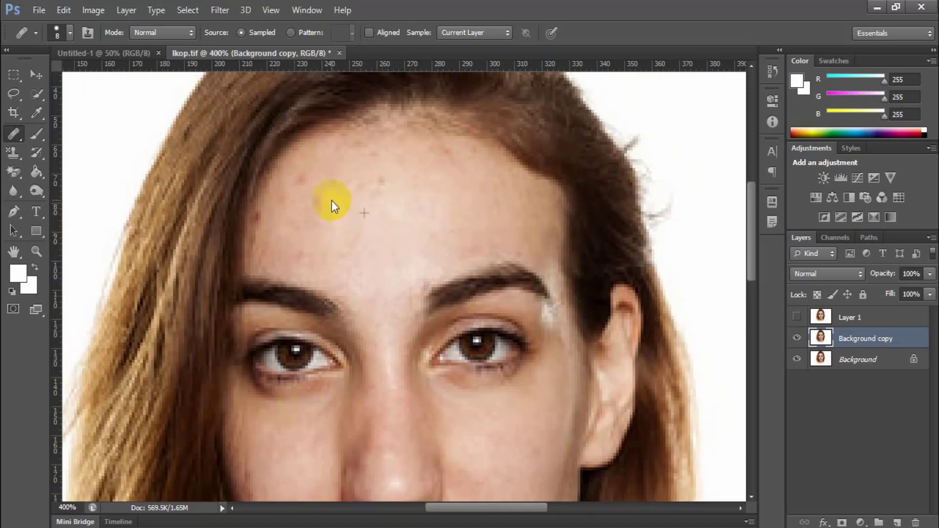
pyautogui.click(342, 247)
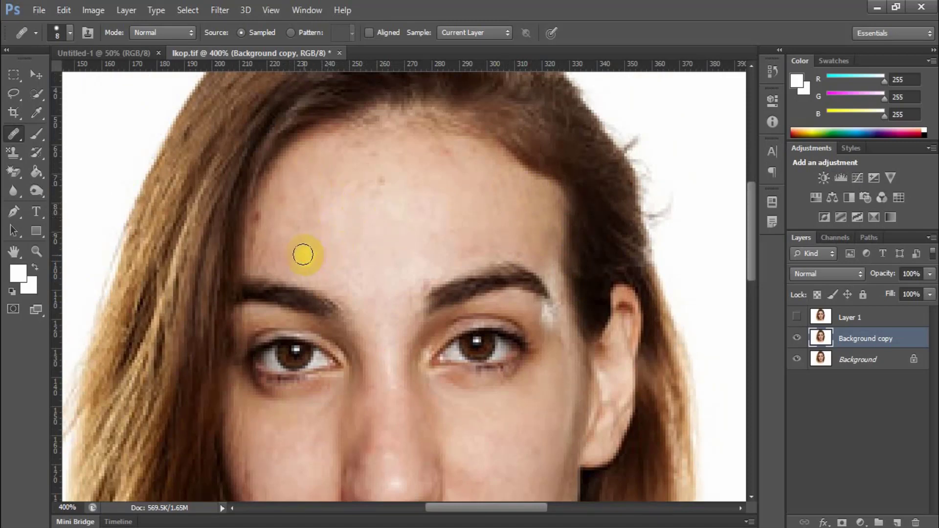
pyautogui.click(380, 181)
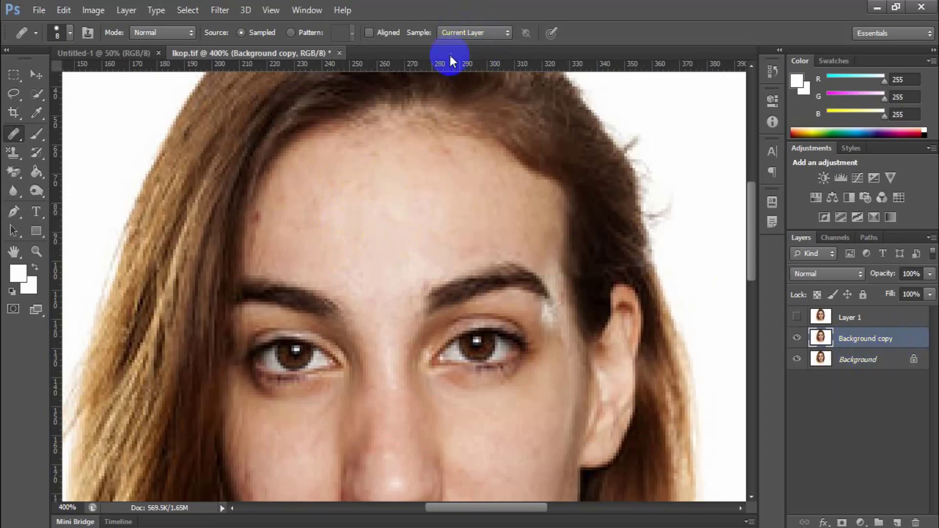
# Set the Healing Brush's Sample option to All Layers and add an empty layer above Background copy.
pyautogui.click(463, 33)
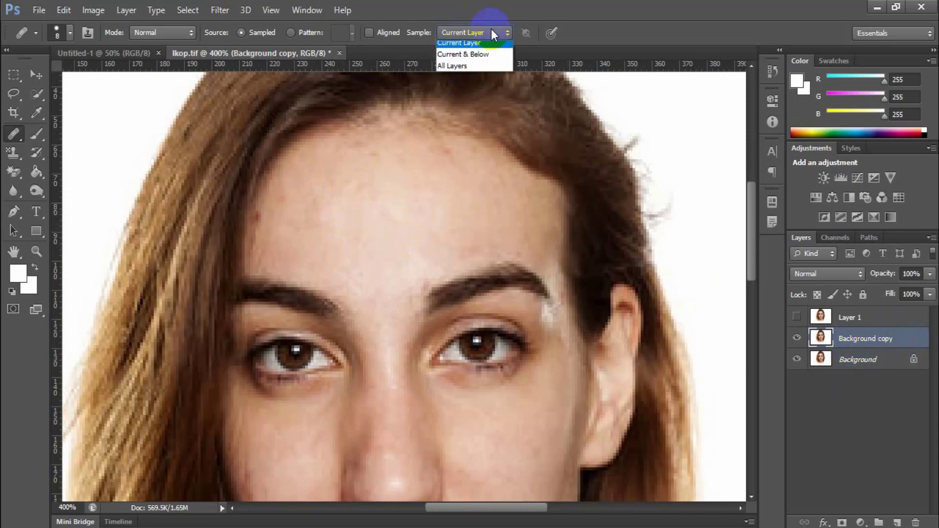
pyautogui.click(462, 71)
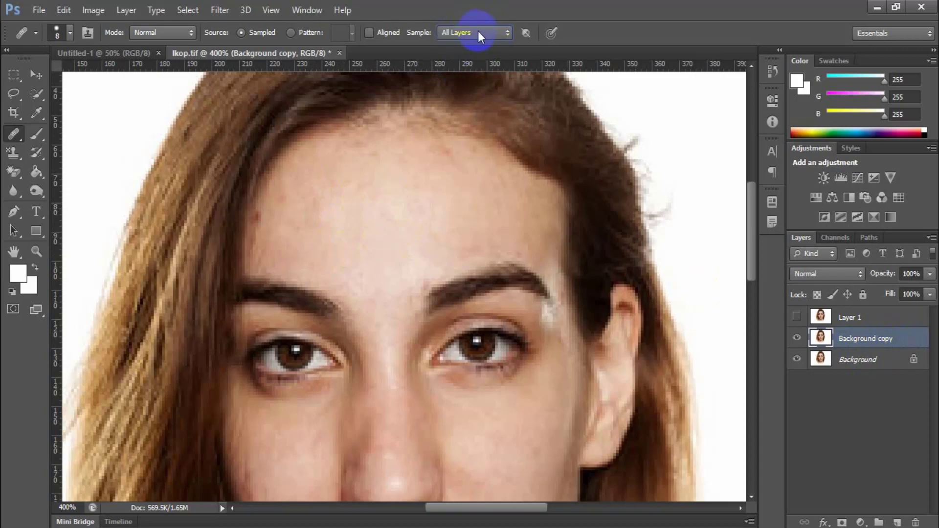
pyautogui.click(897, 522)
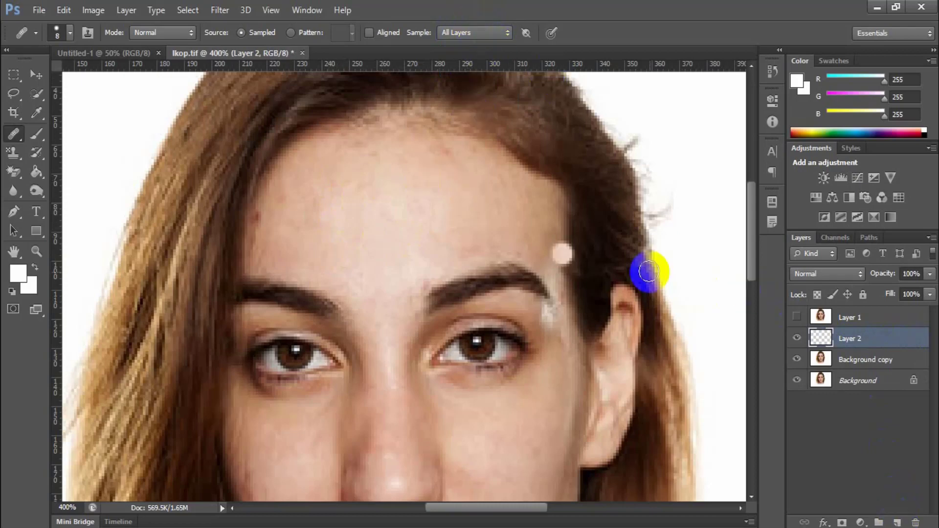
# On Layer 2, sample clean skin beside the nose and heal the mark between the nose and upper lip.
pyautogui.scroll(-3, 426, 301)
pyautogui.scroll(-2, 426, 301)
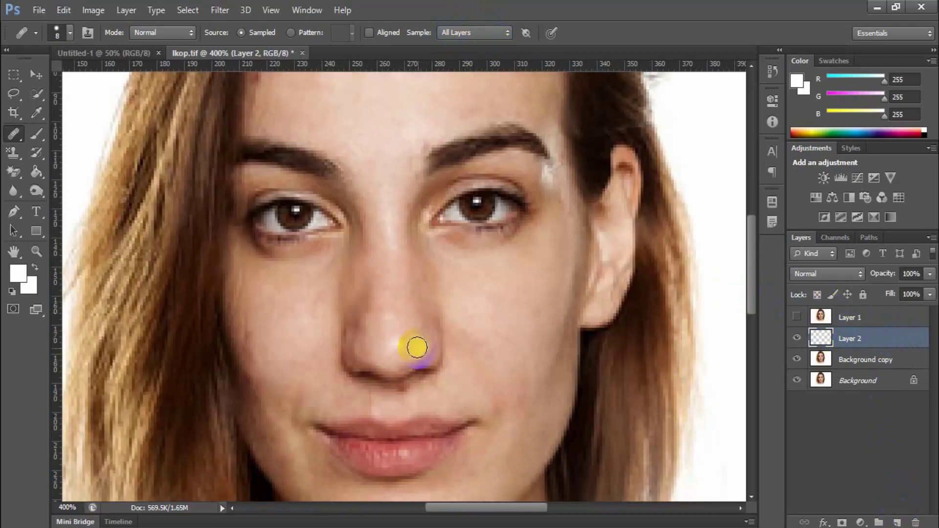
pyautogui.moveTo(436, 394); pyautogui.dragTo(420, 389)
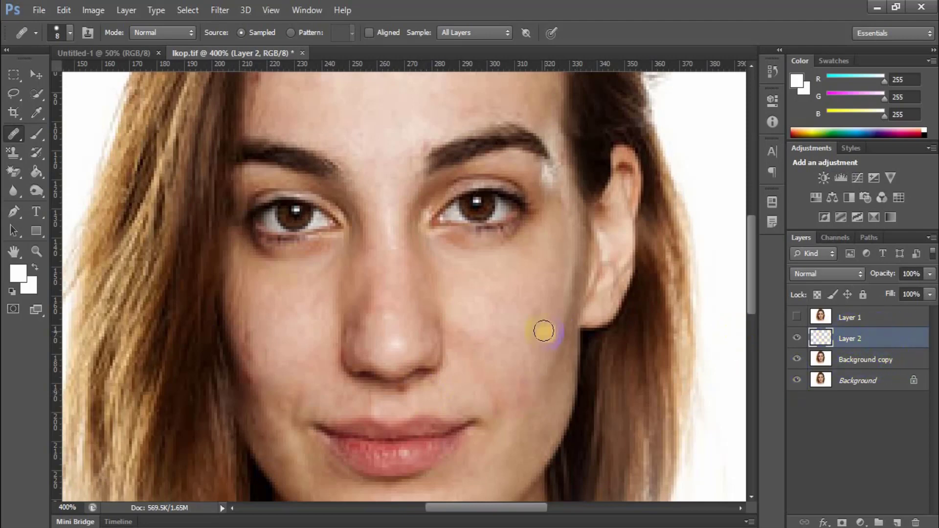
pyautogui.keyDown('alt'); pyautogui.click(440, 390); pyautogui.keyUp('alt')
pyautogui.click(404, 392)
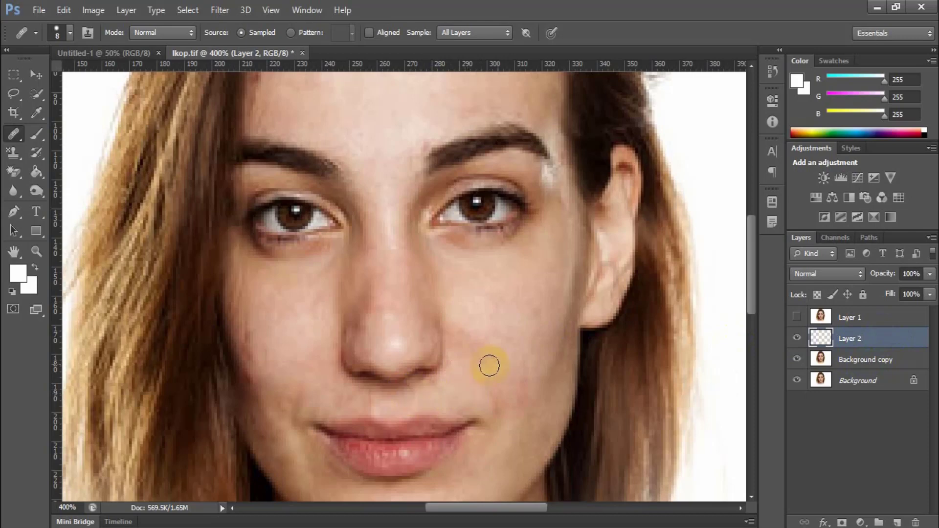
# On Layer 2, sample clean forehead skin and heal the dark spot at the long-hair-side hairline.
pyautogui.scroll(2, 495, 372)
pyautogui.scroll(3, 494, 372)
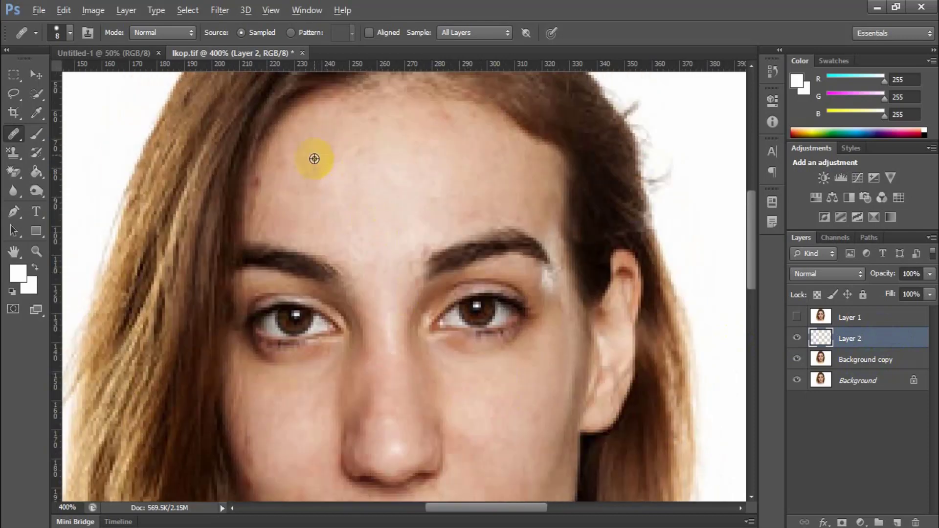
pyautogui.click(259, 184)
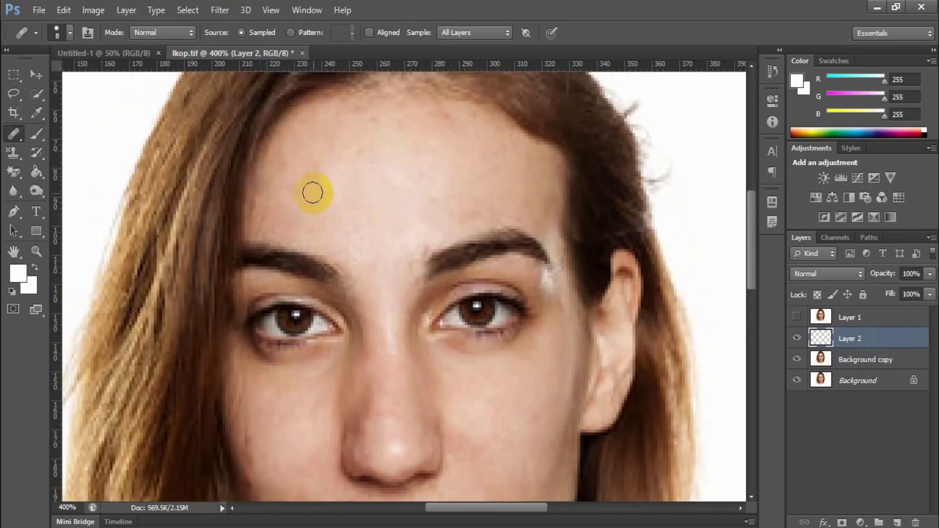
pyautogui.scroll(3, 318, 189)
pyautogui.click(327, 183)
pyautogui.scroll(-3, 363, 209)
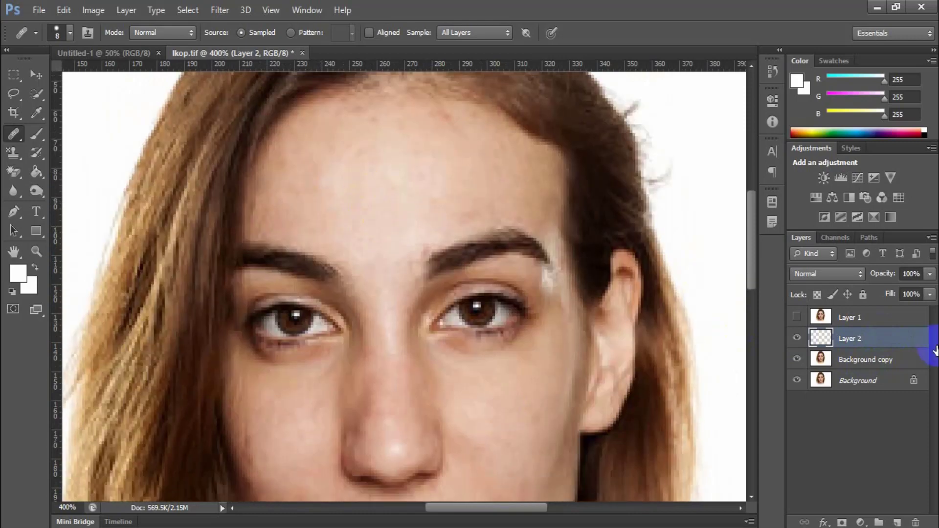
# Delete Layer 2 and set the Healing Brush's Sample option to Current Layer.
pyautogui.click(865, 338)
pyautogui.press('Delete')
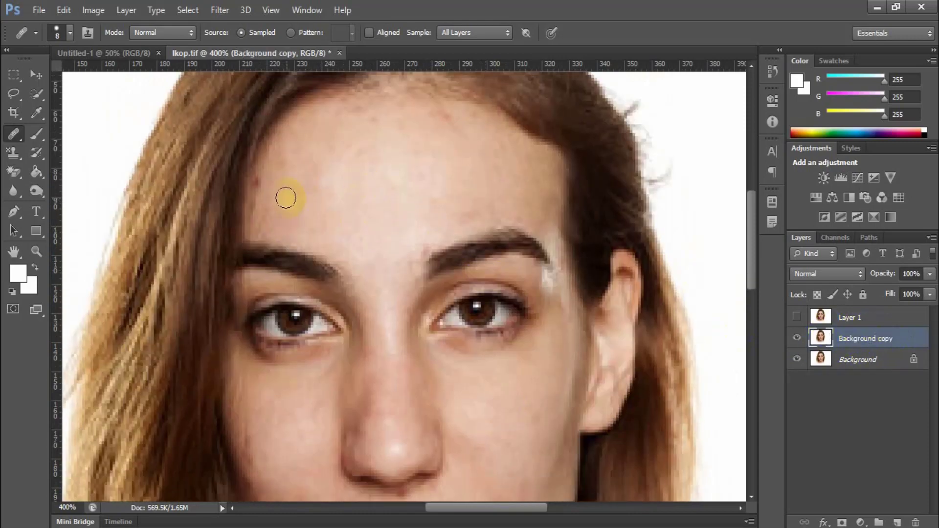
pyautogui.click(491, 32)
pyautogui.click(482, 42)
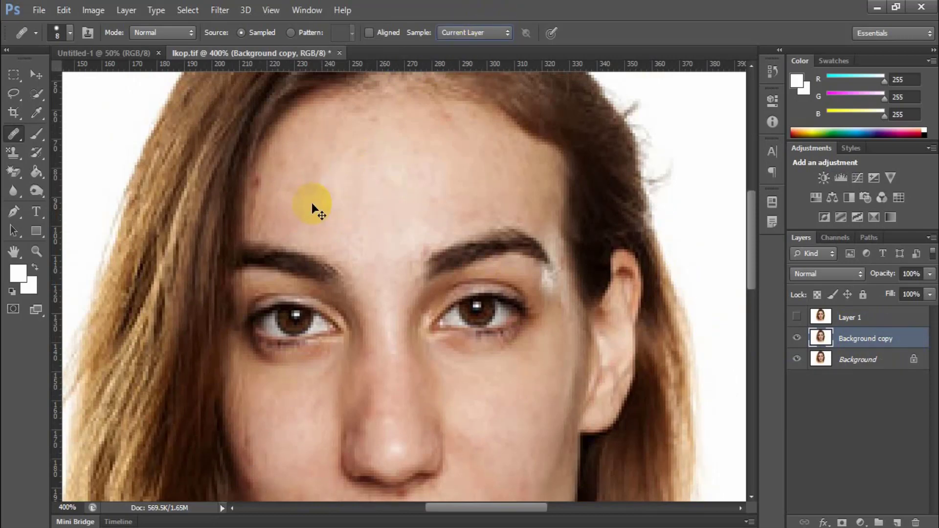
# Hide the Background copy layer and show Layer 1 with the whole face in view at 200% zoom.
pyautogui.hotkey('ctrl', '-')
pyautogui.hotkey('ctrl', '-')
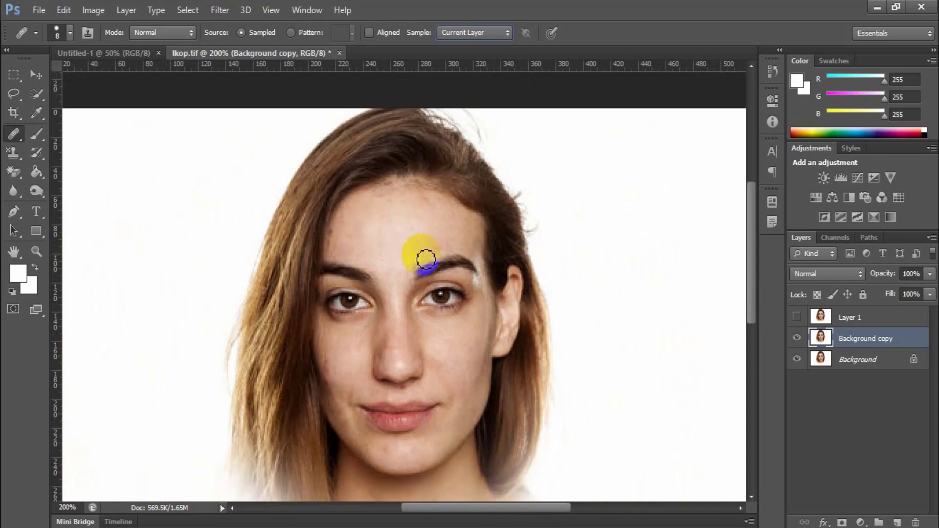
pyautogui.click(37, 75)
pyautogui.click(14, 251)
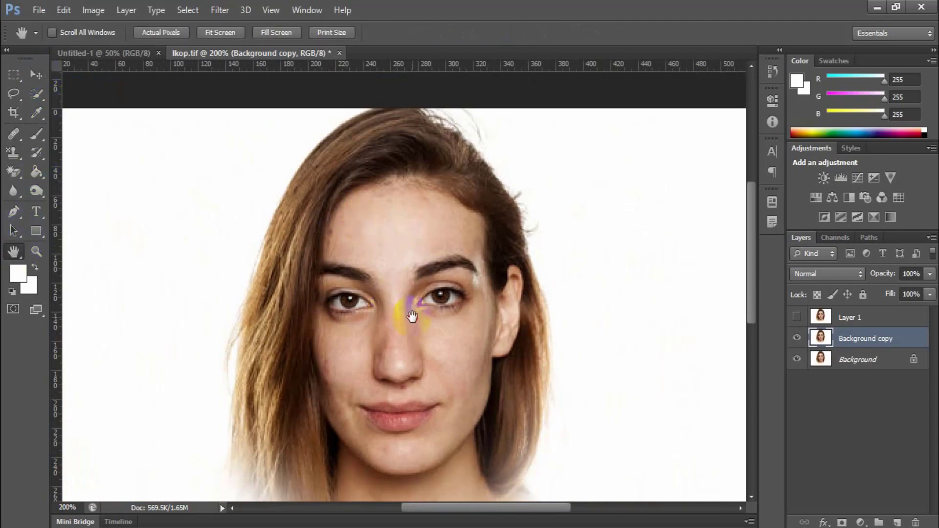
pyautogui.moveTo(412, 317); pyautogui.dragTo(414, 288)
pyautogui.click(37, 73)
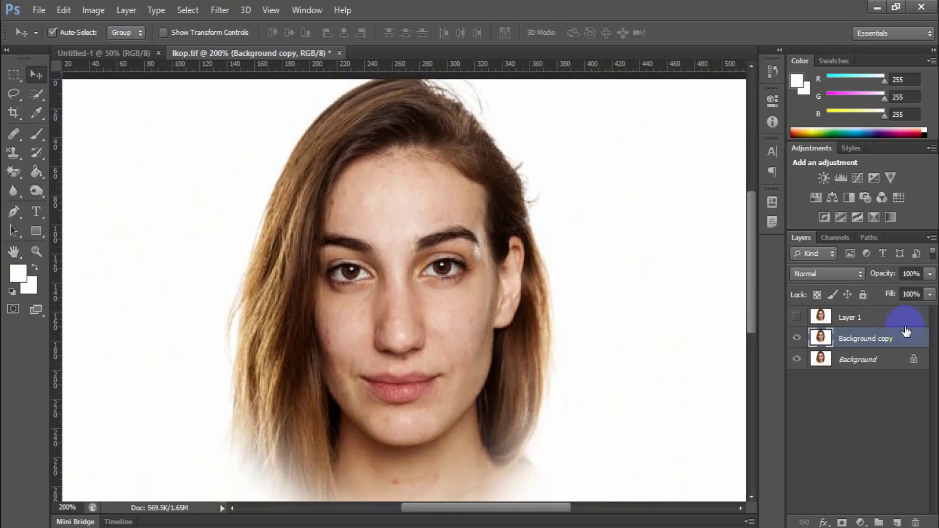
pyautogui.click(794, 339)
pyautogui.click(797, 317)
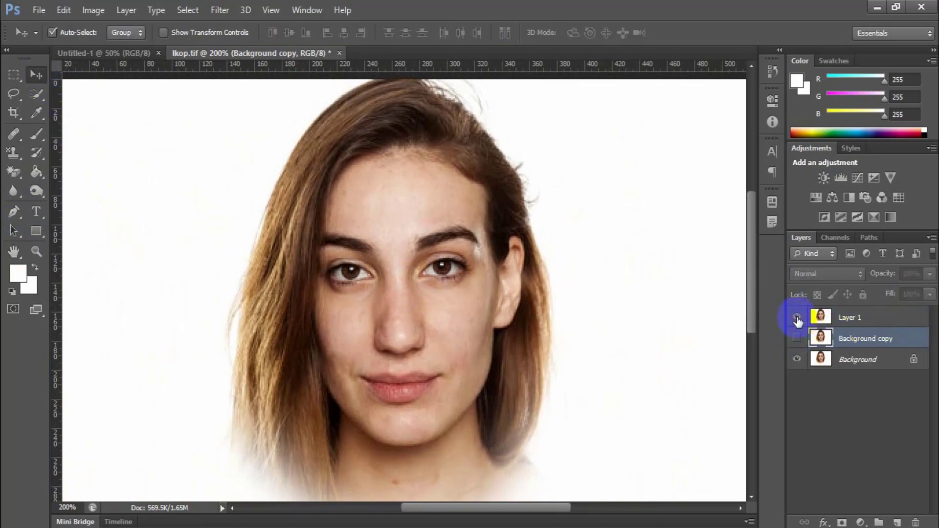
# Bring up the group of healing tools.
pyautogui.click(13, 133)
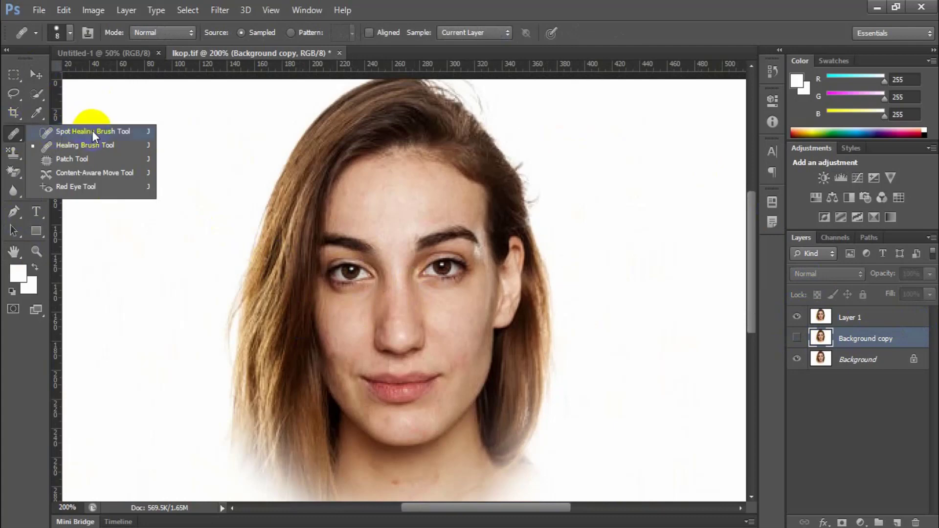